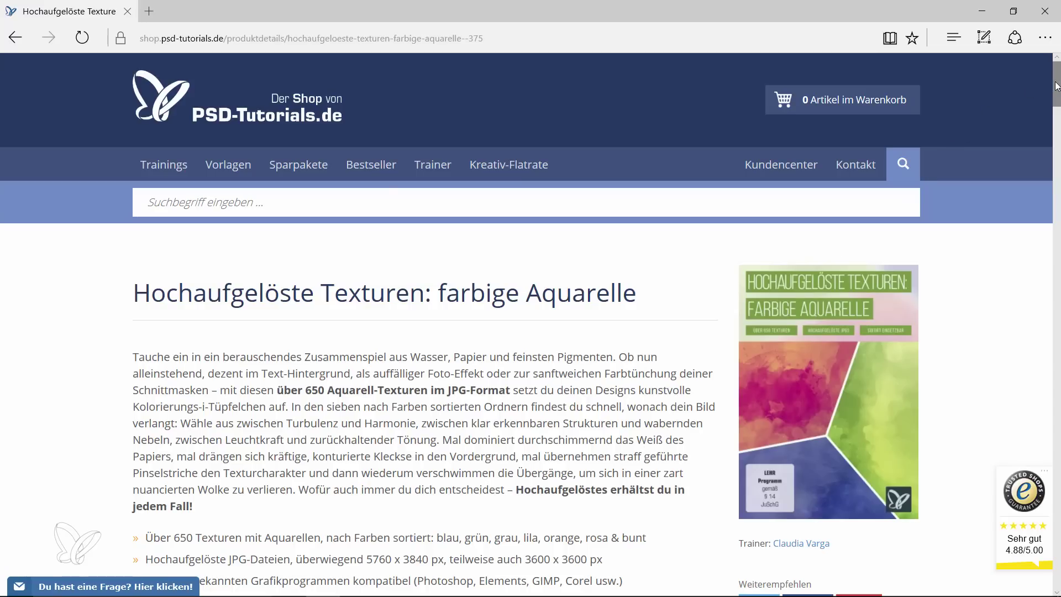
Scroll and drag through the view to look over the open black-and-white portrait.
left_click_drag(1056, 86, 1046, 159)
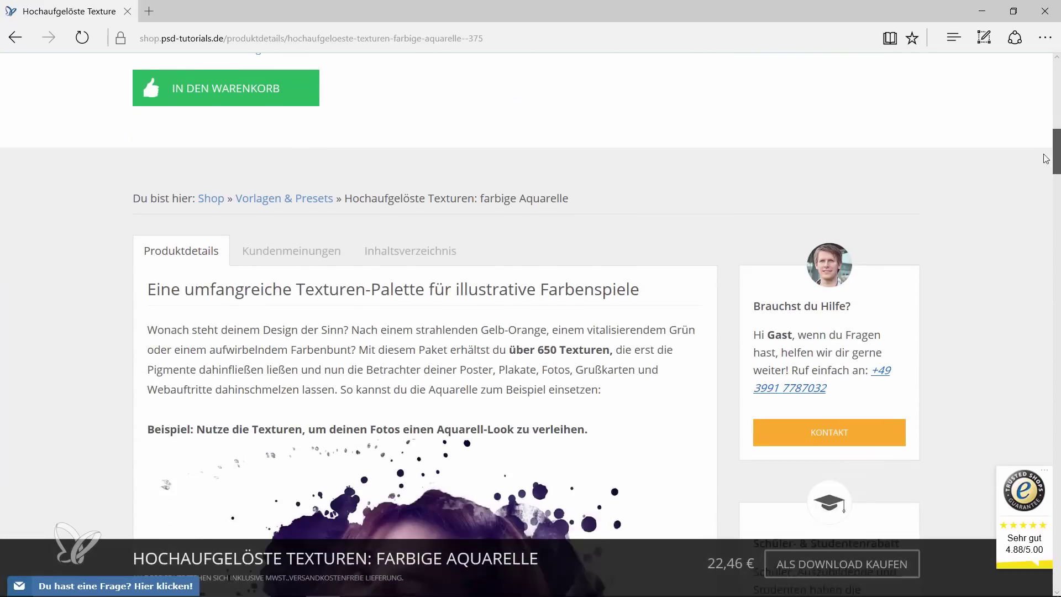
left_click_drag(1046, 159, 1042, 178)
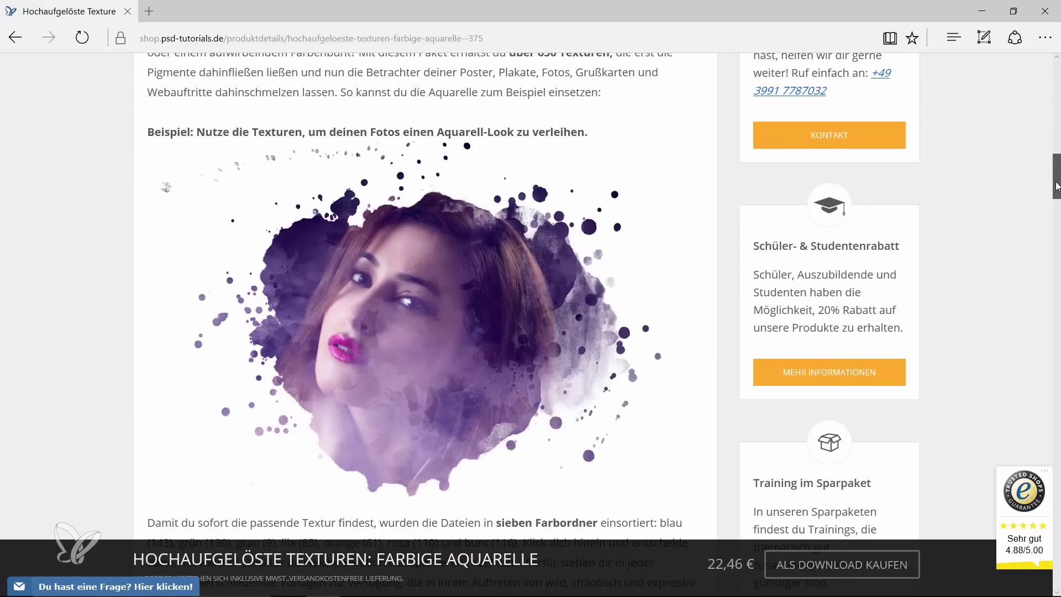
left_click_drag(1057, 186, 1057, 233)
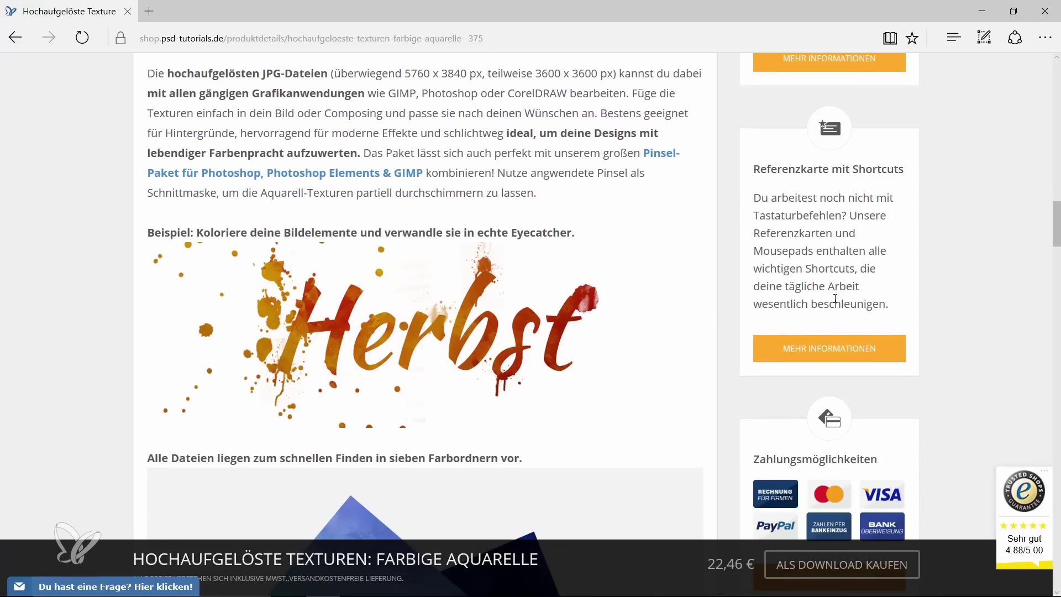
scroll(904, 298, "up", 1)
scroll(906, 299, "down", 8)
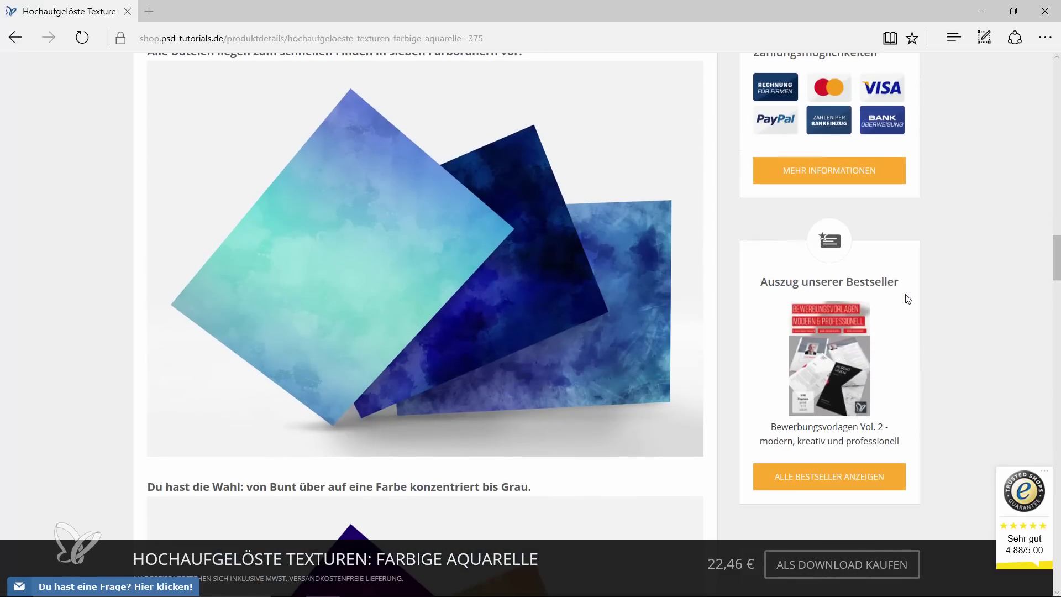
scroll(463, 322, "down", 10)
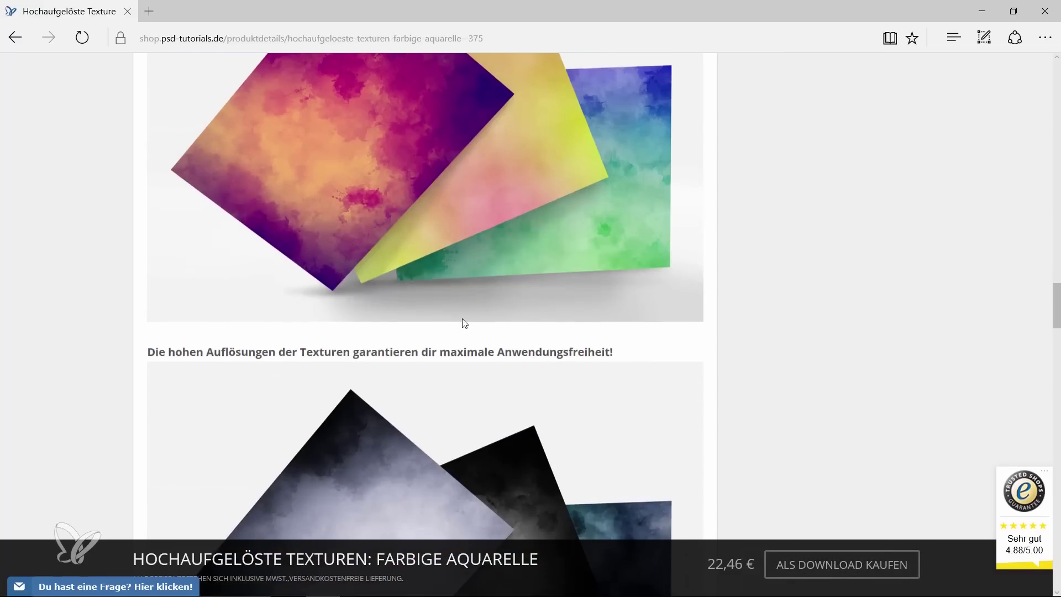
scroll(463, 322, "down", 6)
scroll(463, 322, "down", 4)
scroll(463, 323, "down", 4)
scroll(464, 322, "down", 5)
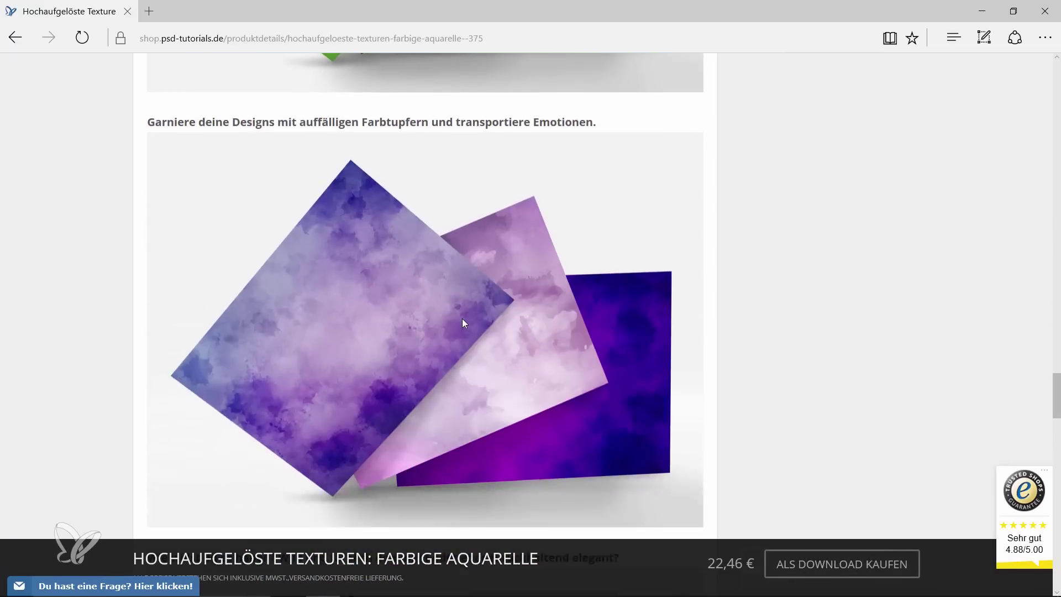
scroll(463, 322, "down", 4)
scroll(463, 322, "down", 6)
scroll(463, 322, "down", 6)
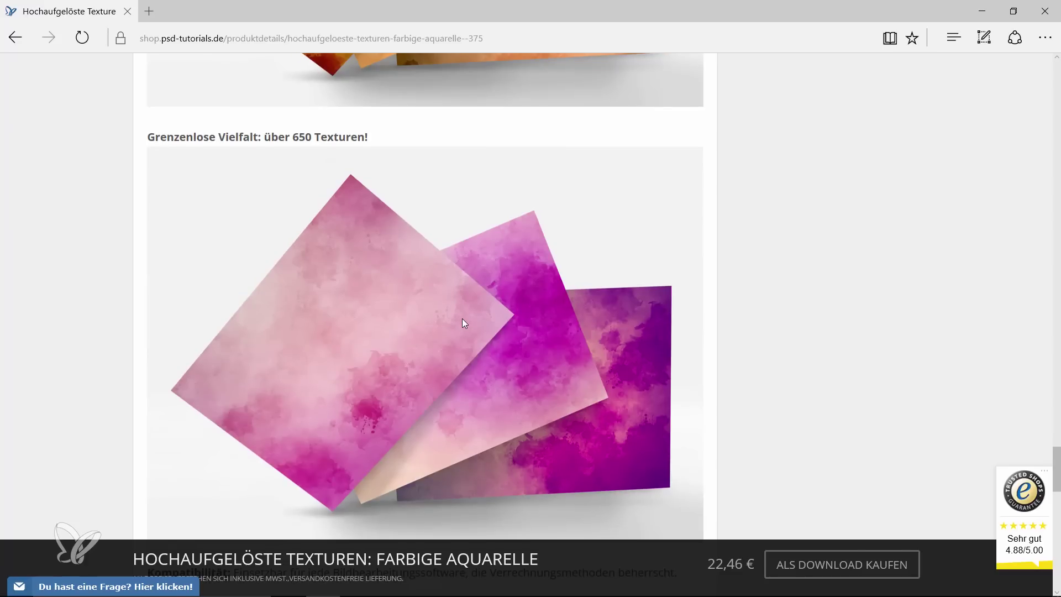
scroll(463, 322, "down", 2)
scroll(462, 320, "down", 2)
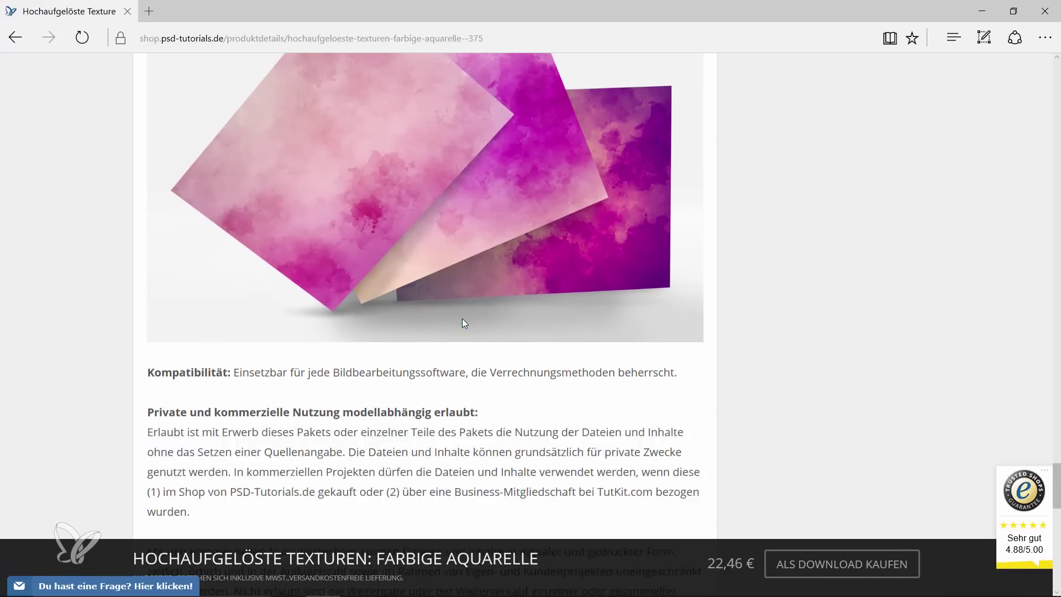
scroll(462, 320, "down", 3)
scroll(463, 320, "down", 6)
scroll(462, 320, "up", 10)
scroll(463, 320, "up", 7)
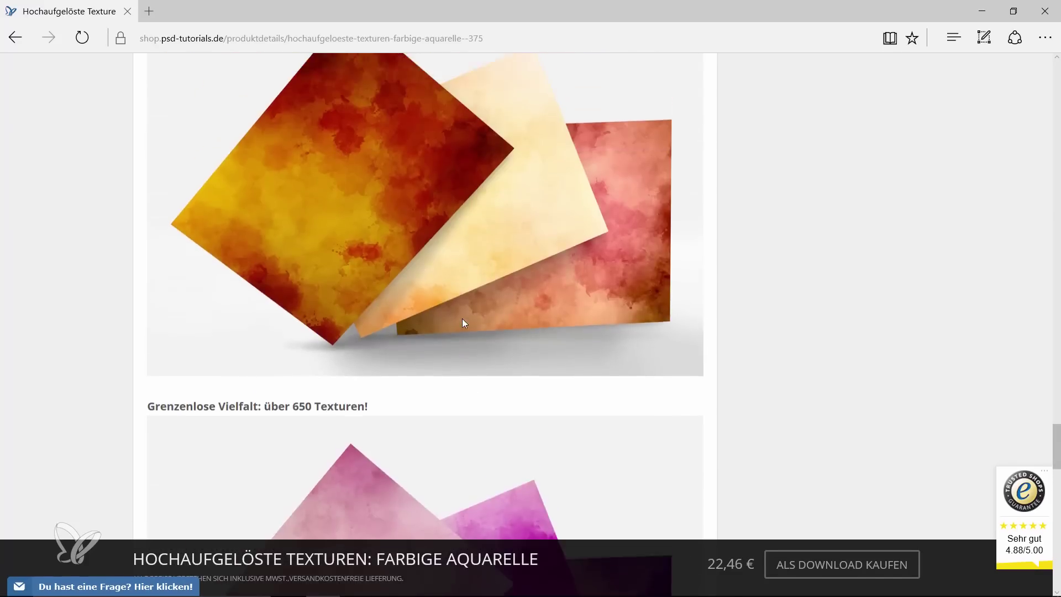
scroll(463, 321, "up", 7)
scroll(463, 320, "up", 6)
scroll(462, 320, "up", 5)
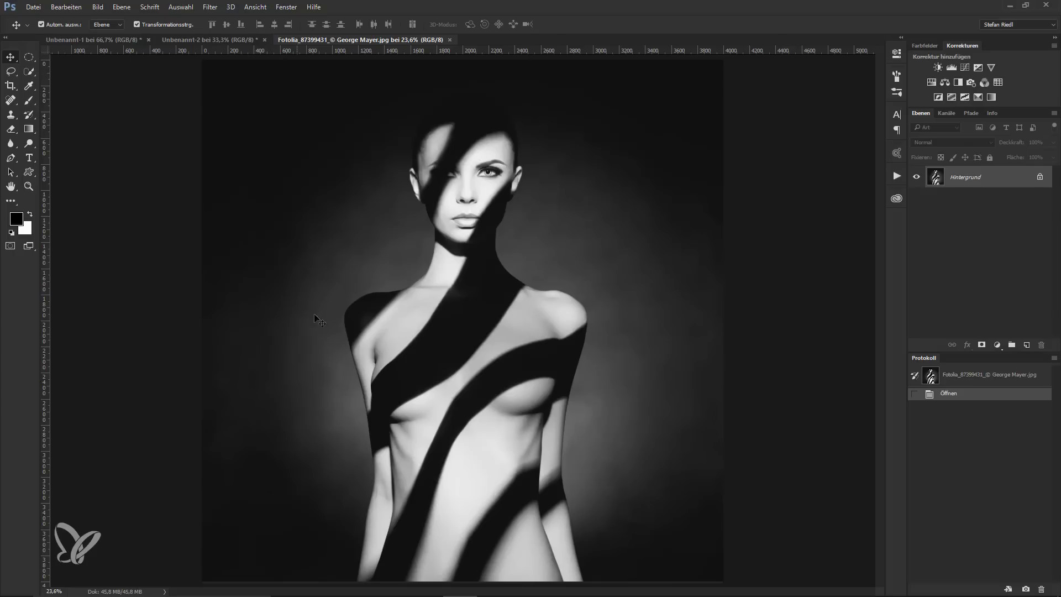
Zoom in twice on the portrait, pan around its details, then fit it back on screen.
key("ctrl+plus")
key("ctrl+plus")
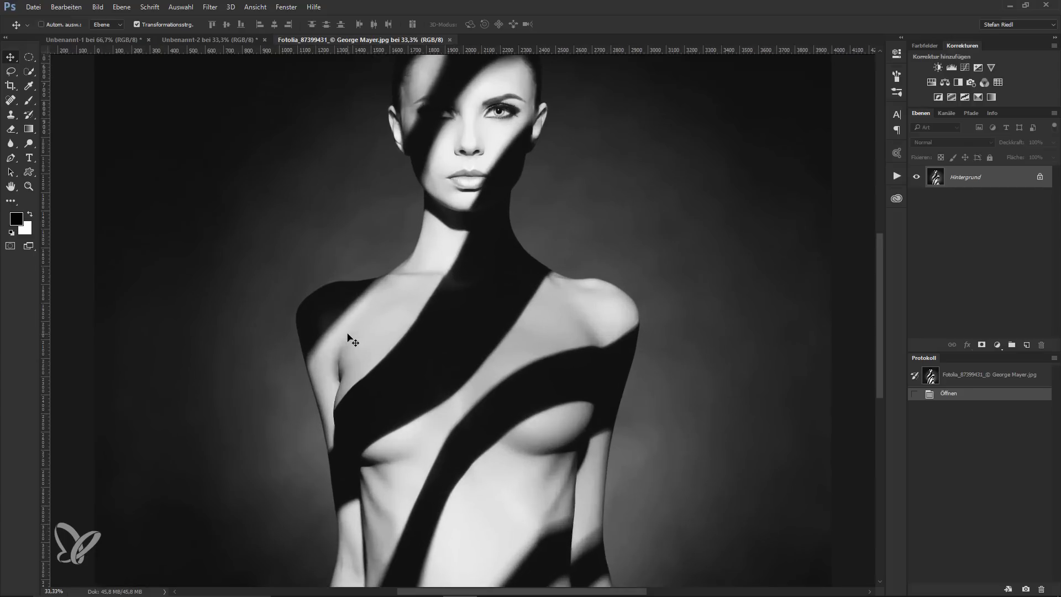
key("ctrl+plus")
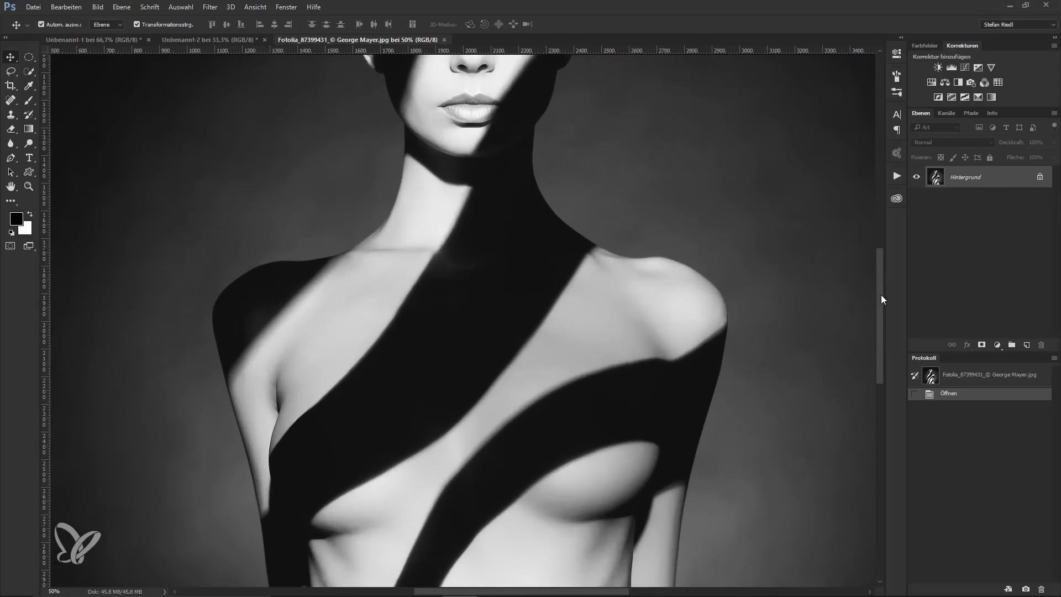
left_click_drag(881, 294, 880, 258)
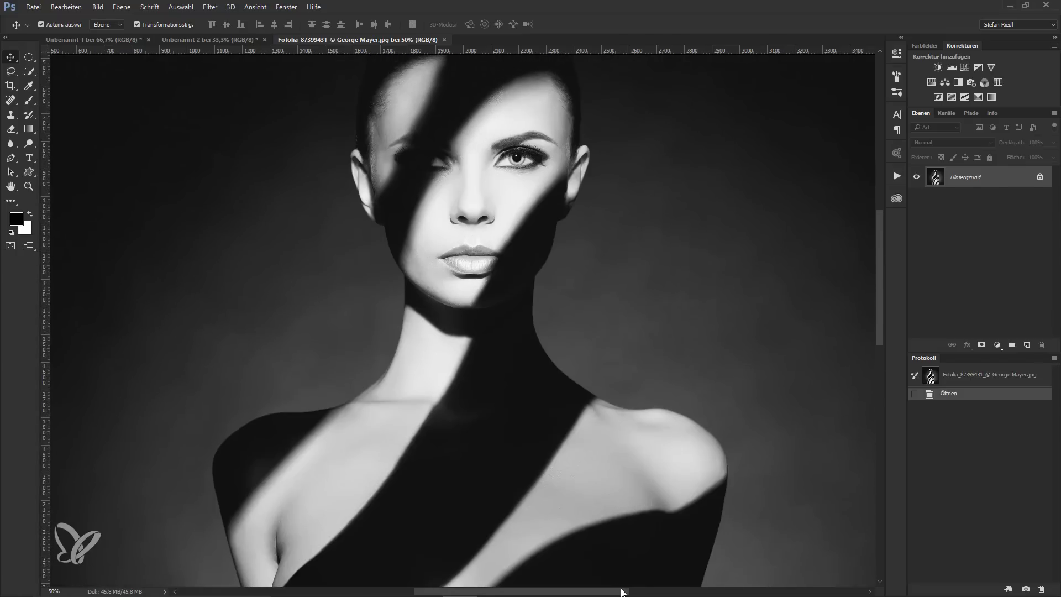
mouse_move(620, 590)
left_mouse_down()
mouse_move(651, 591)
mouse_move(662, 363)
mouse_move(614, 405)
mouse_move(654, 227)
left_mouse_up()
left_click_drag(590, 332, 589, 98)
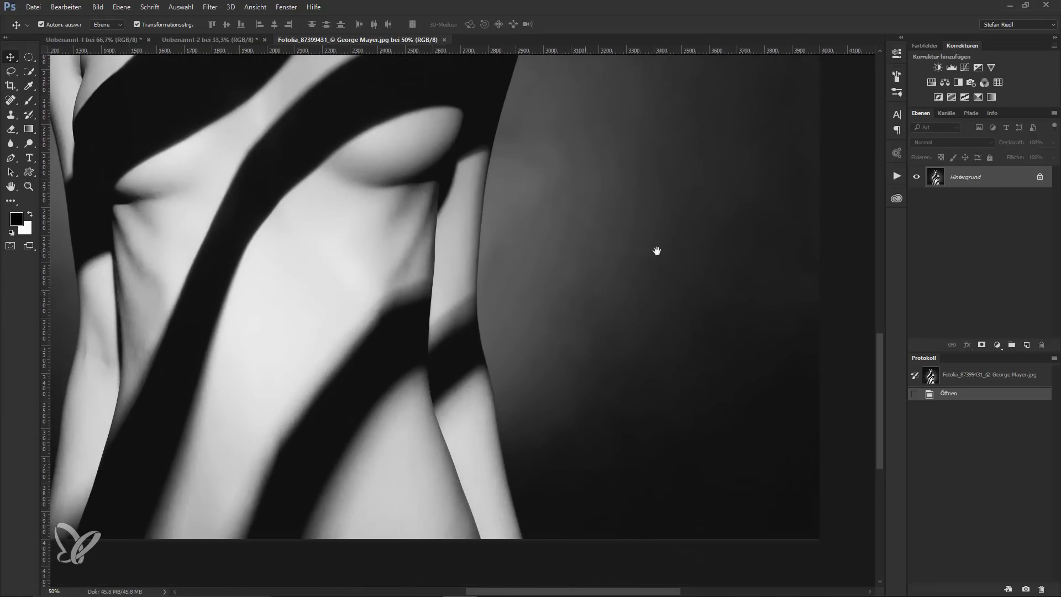
left_click_drag(166, 260, 442, 272)
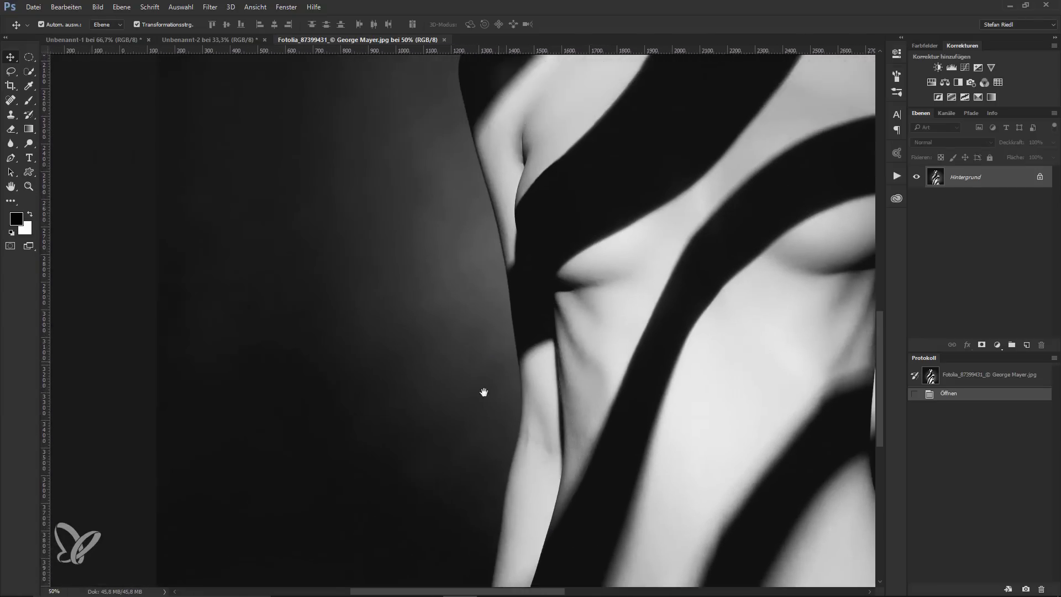
left_click_drag(483, 391, 478, 435)
key("ctrl+0")
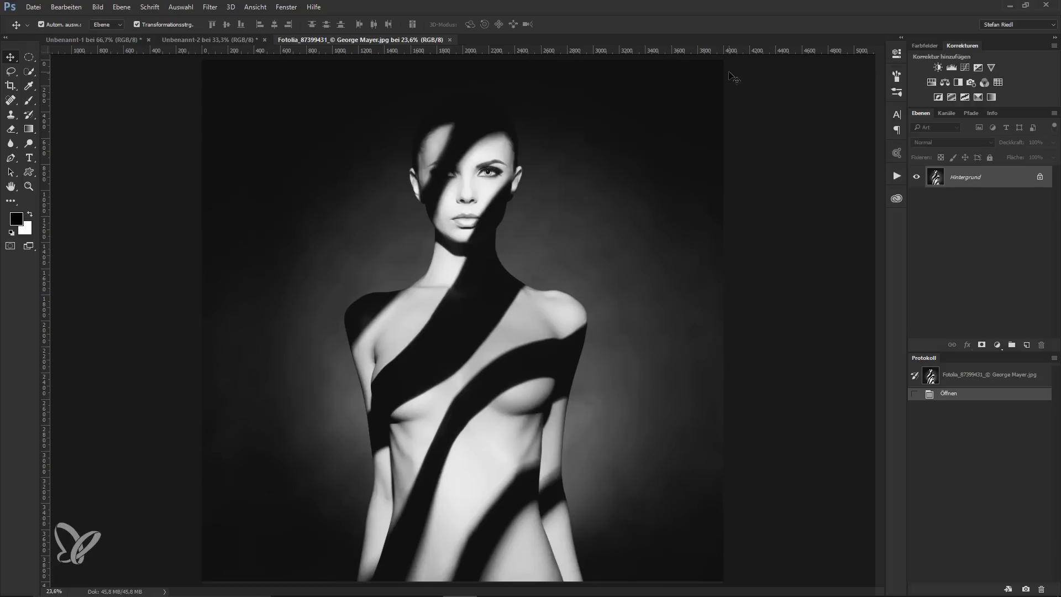
key("alt+Tab")
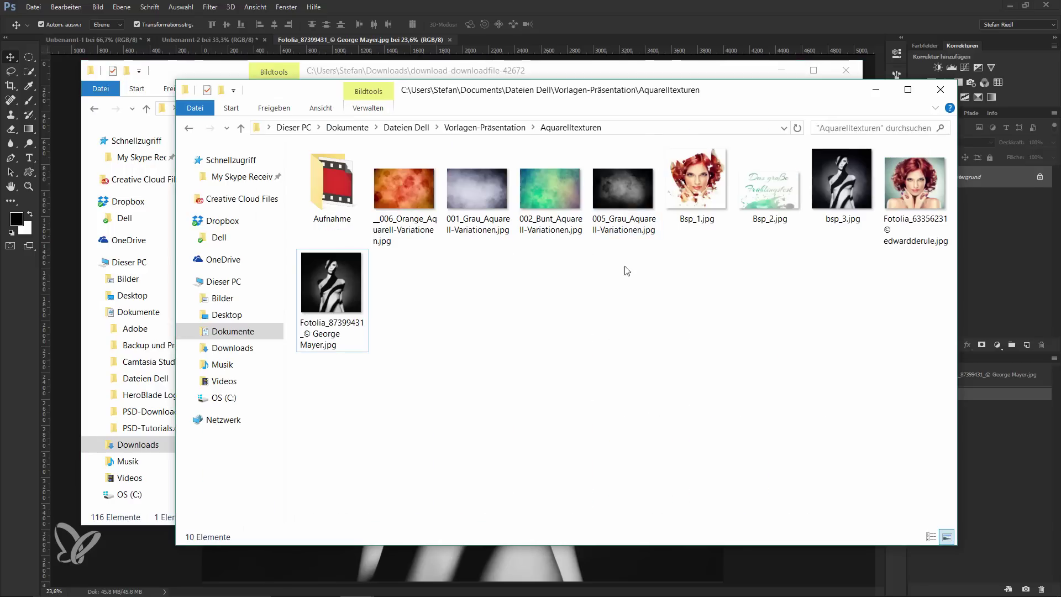
Place 005_Grau_Aquarell-Variationen over the portrait, stretched to the full canvas height.
mouse_move(624, 184)
left_mouse_down()
mouse_move(579, 568)
mouse_move(588, 566)
left_mouse_up()
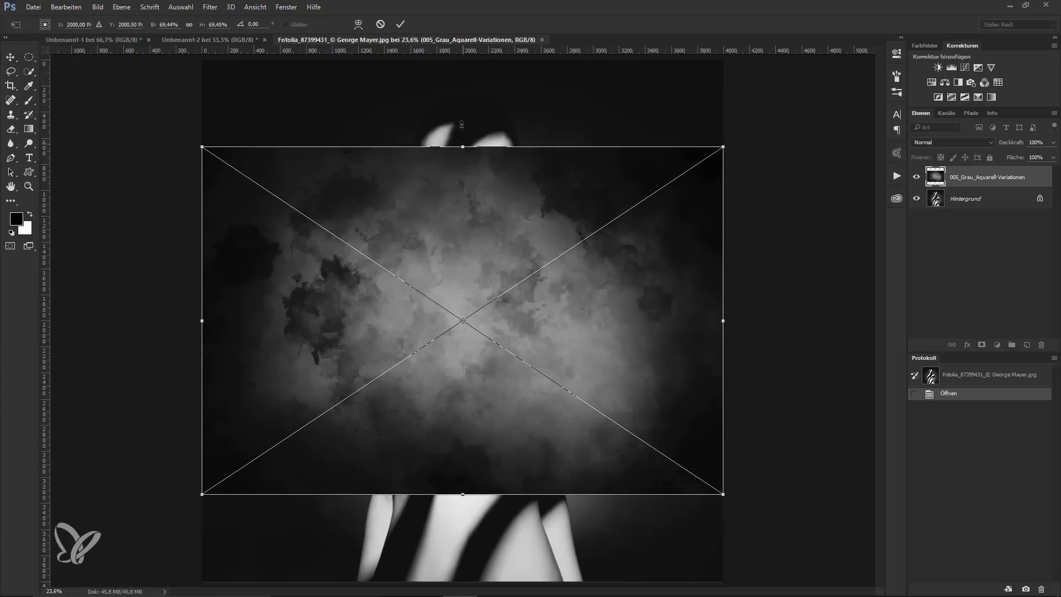
mouse_move(462, 146)
left_mouse_down()
mouse_move(451, 175)
mouse_move(465, 25)
left_mouse_up()
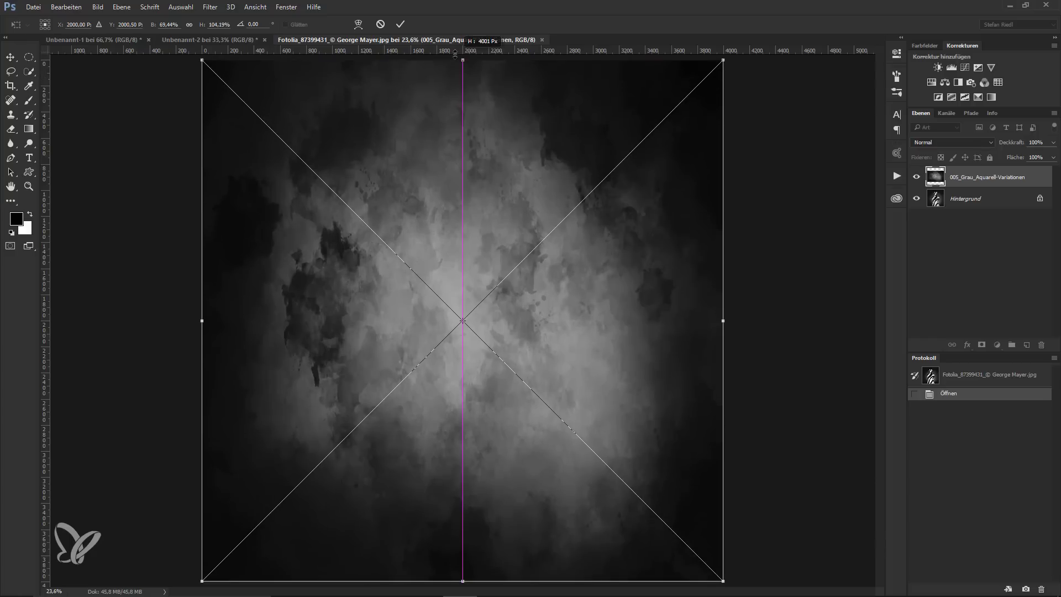
key("Return")
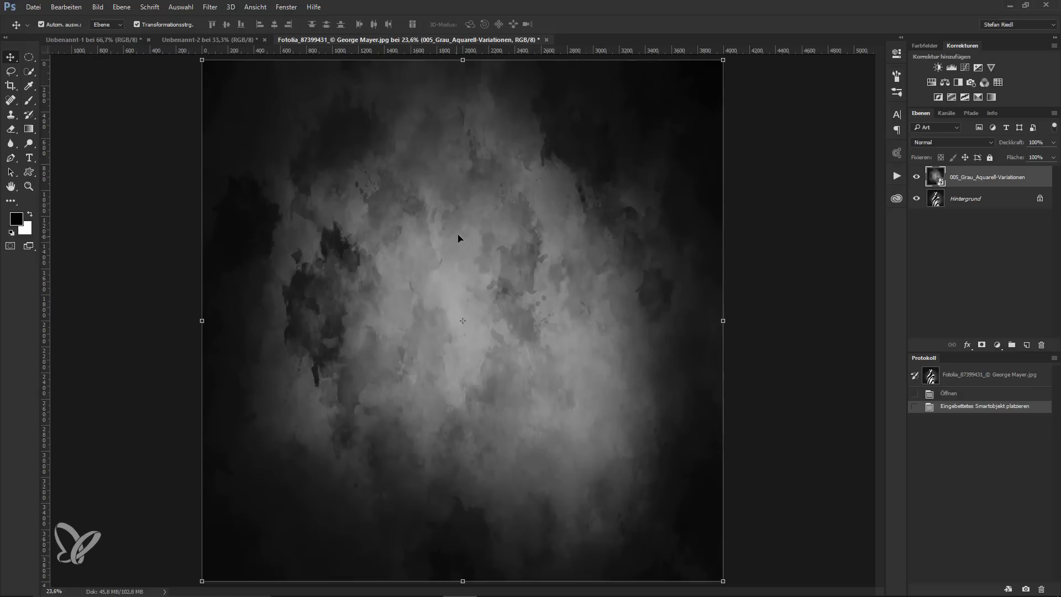
Set the grey watercolour layer's blend mode to Negativ multiplizieren (Screen).
left_click(946, 144)
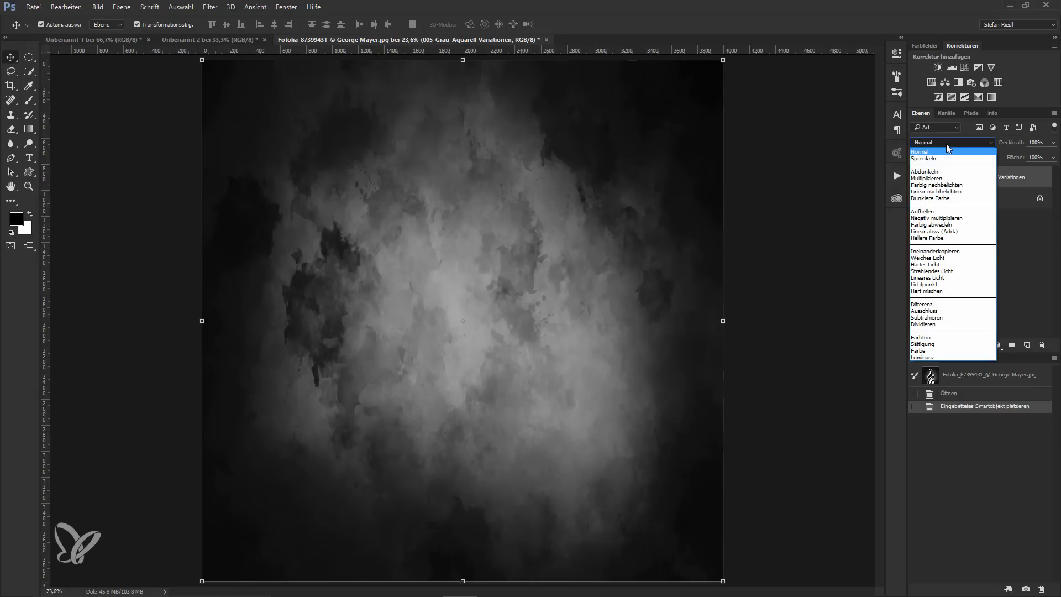
left_click(934, 218)
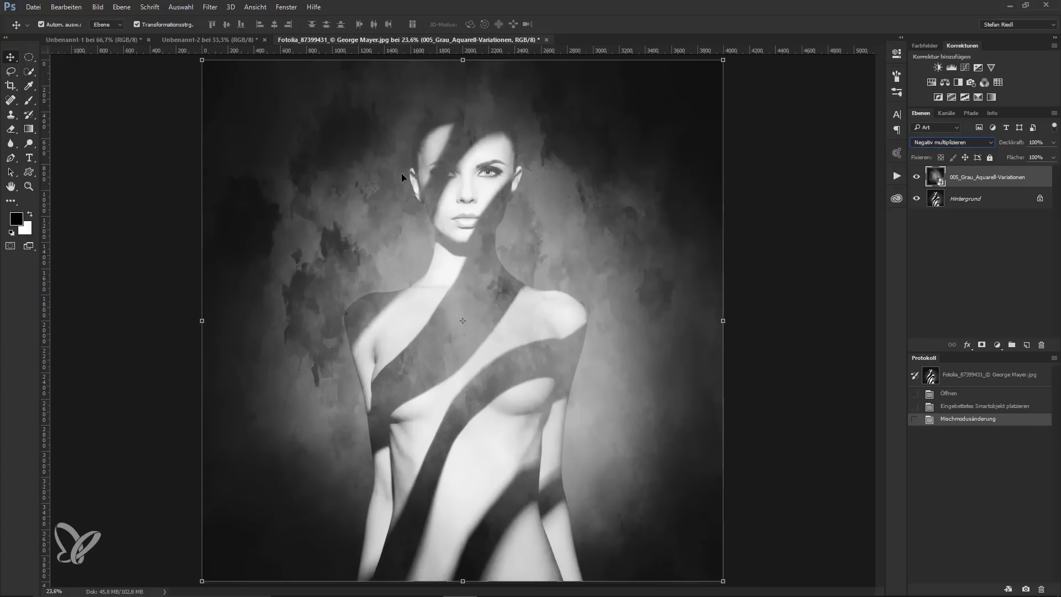
Add a layer mask and set up a smaller black brush at higher opacity.
left_click(982, 345)
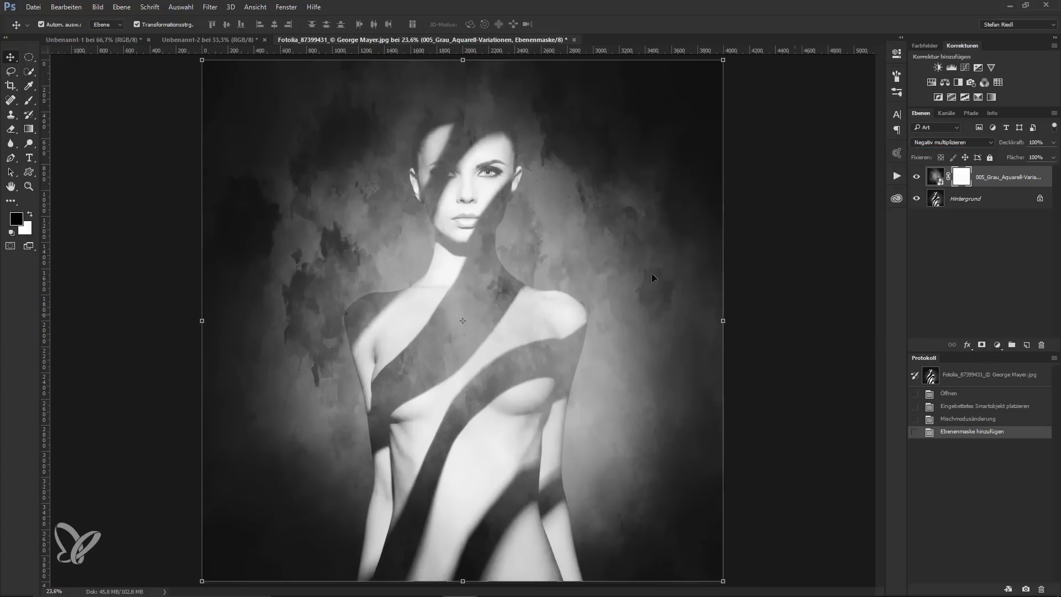
left_click(29, 101)
left_click_drag(204, 28, 209, 28)
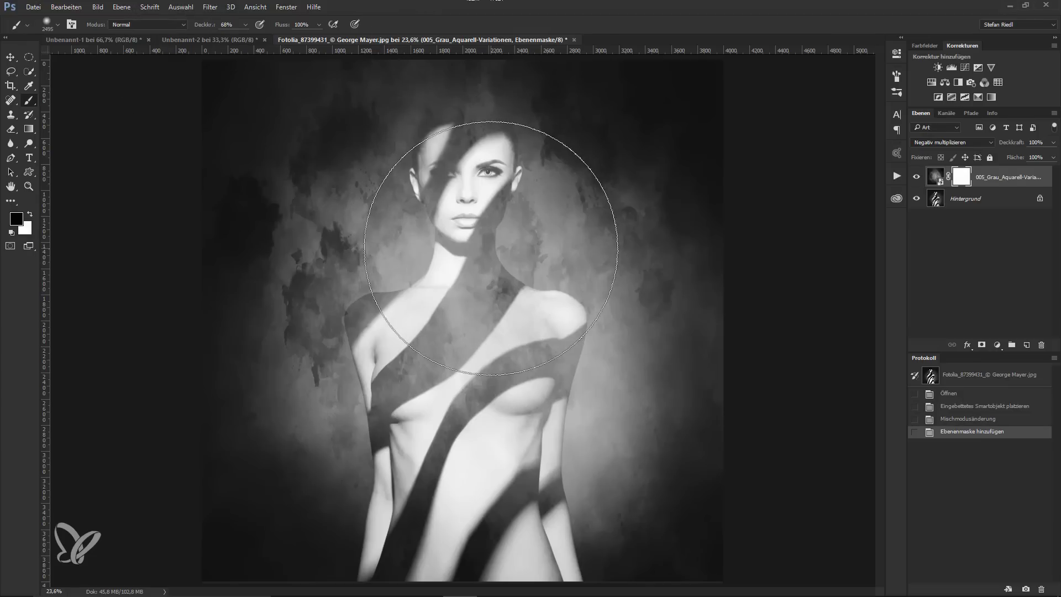
right_click(485, 244)
left_click_drag(553, 260, 545, 260)
key("Return")
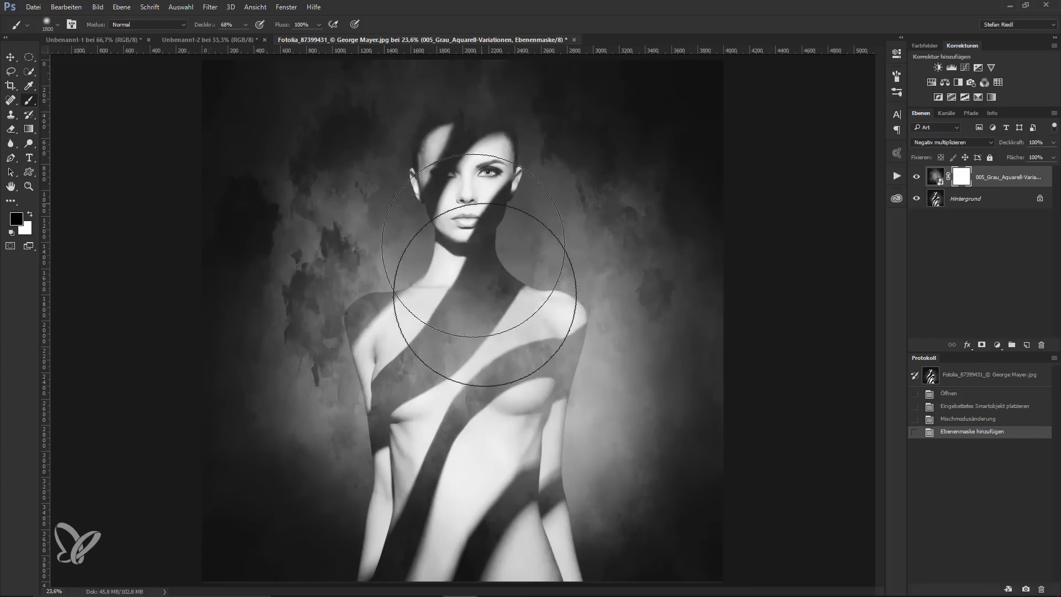
Paint the mask over the woman's face, head and torso to clear the texture.
mouse_move(425, 354)
left_mouse_down()
mouse_move(463, 208)
mouse_move(498, 343)
mouse_move(390, 486)
mouse_move(379, 379)
mouse_move(551, 331)
mouse_move(474, 142)
left_mouse_up()
left_click_drag(616, 261, 722, 414)
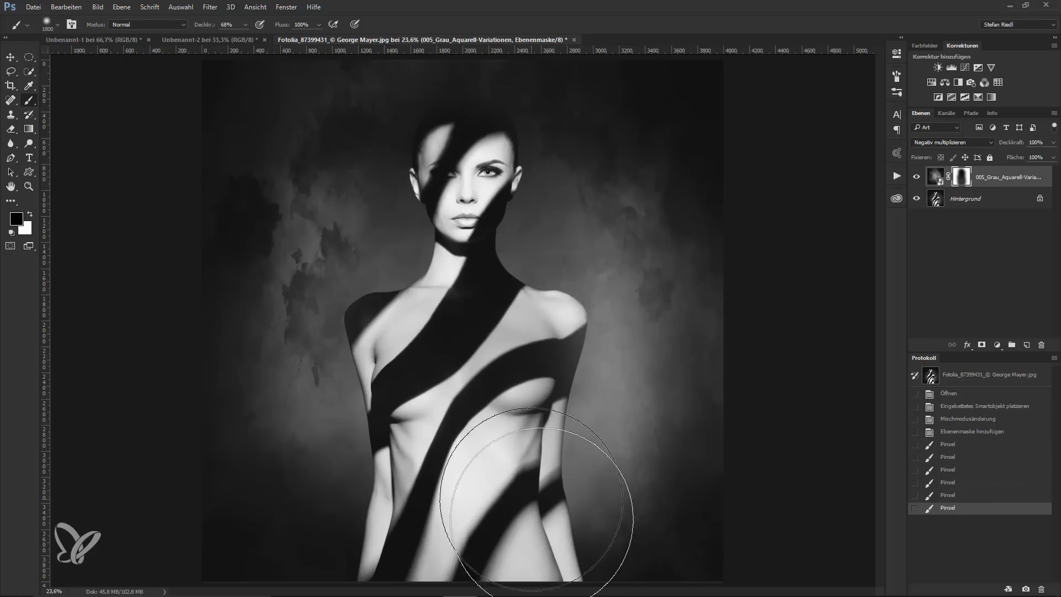
left_click(10, 57)
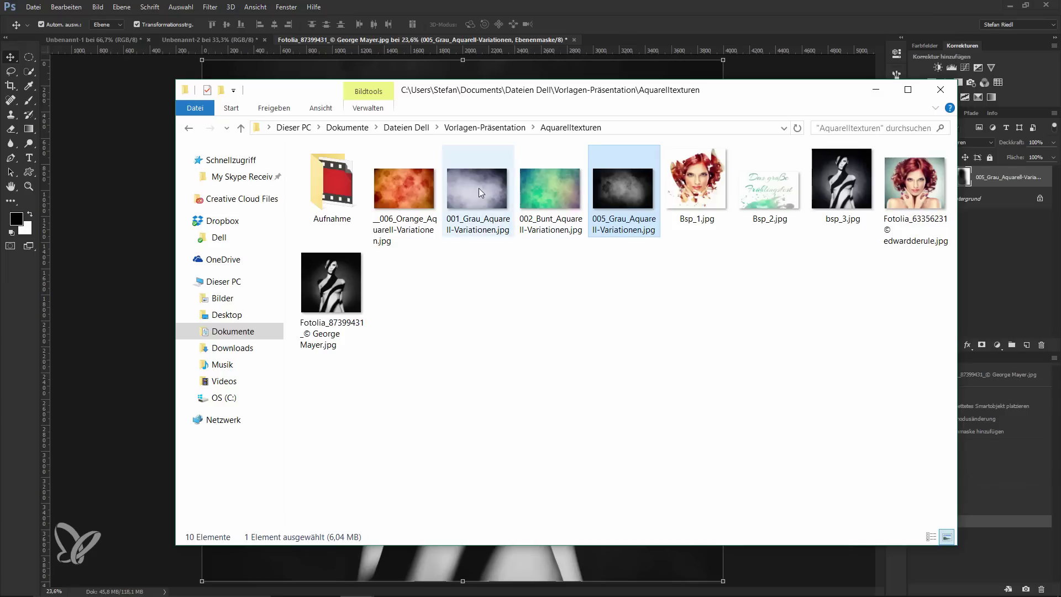
Place 001_Grau_Aquarell-Variationen over the portrait, stretched to full canvas height, and commit it.
left_click_drag(478, 188, 286, 347)
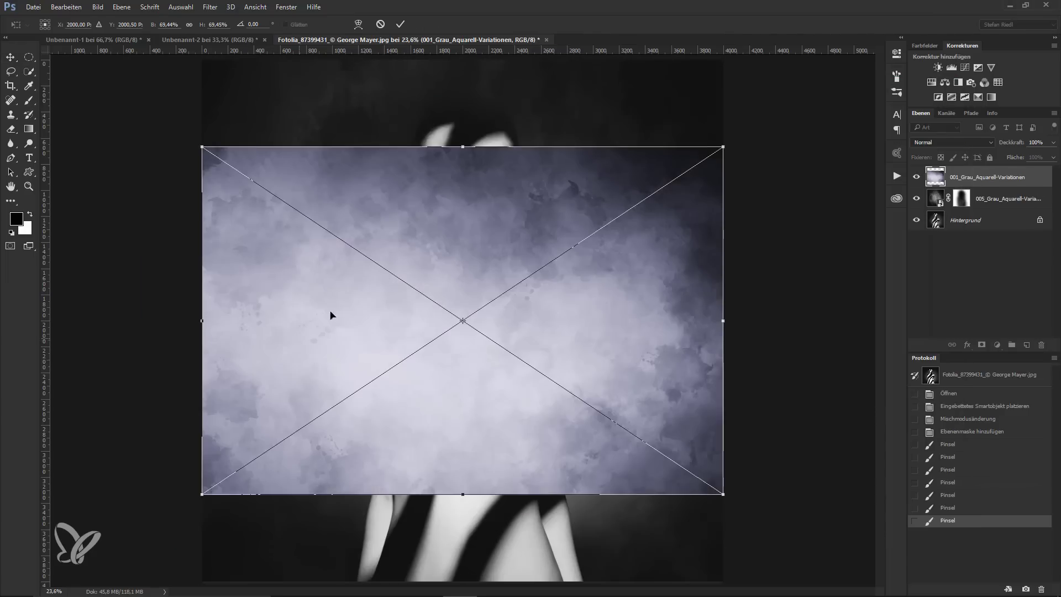
left_click_drag(462, 147, 454, 55)
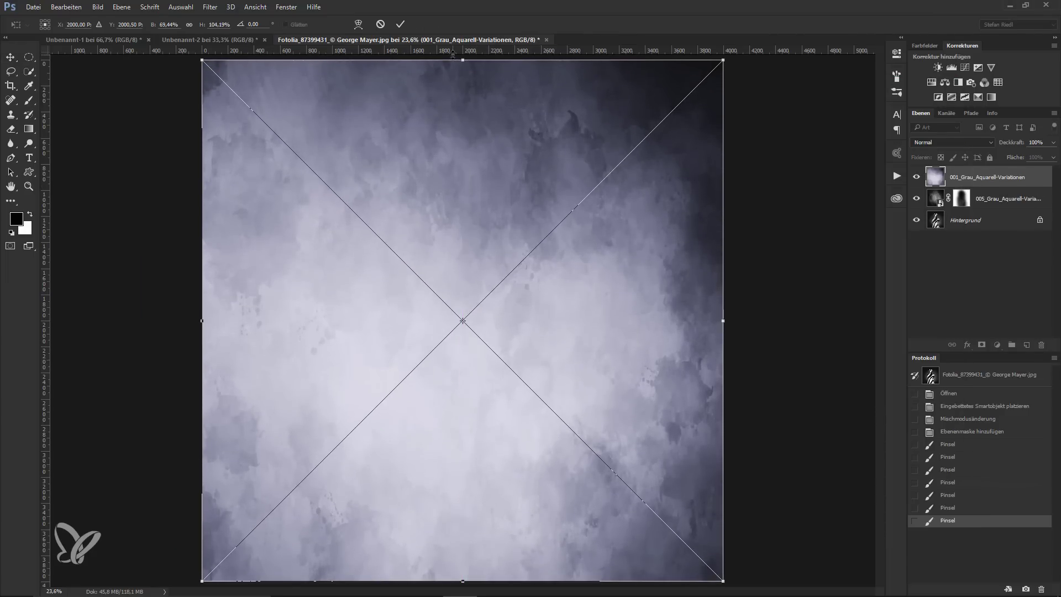
key("Return")
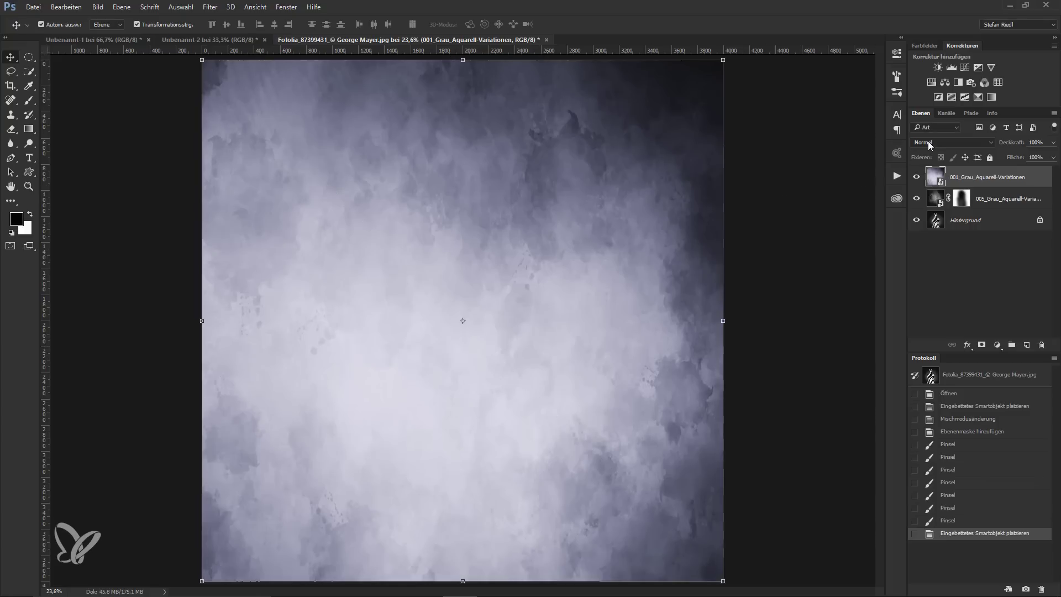
left_click(928, 143)
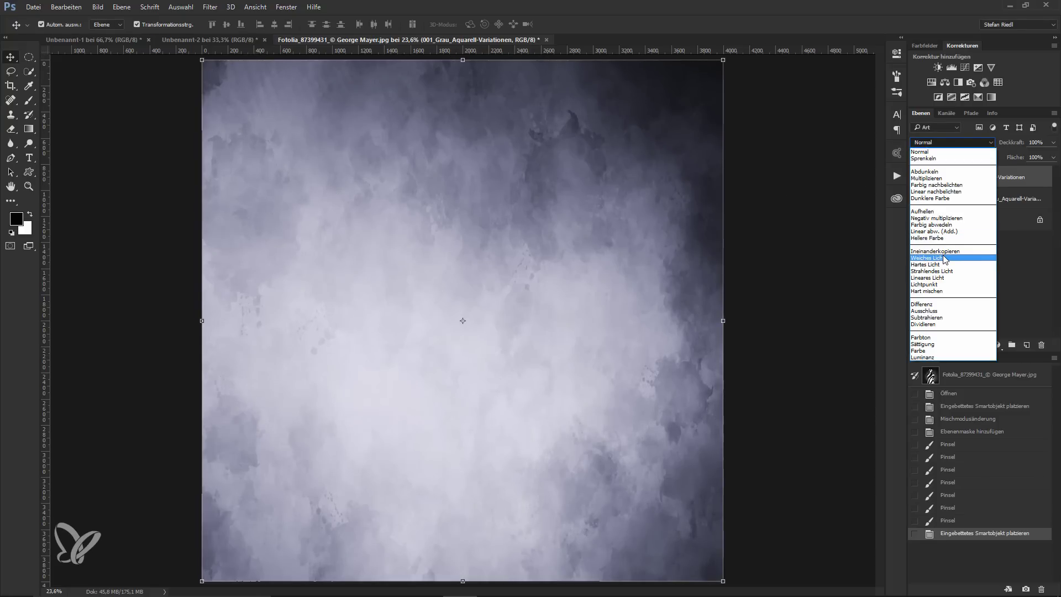
Set the second watercolour layer to Weiches Licht (Soft Light) and zoom in on the portrait.
left_click(945, 258)
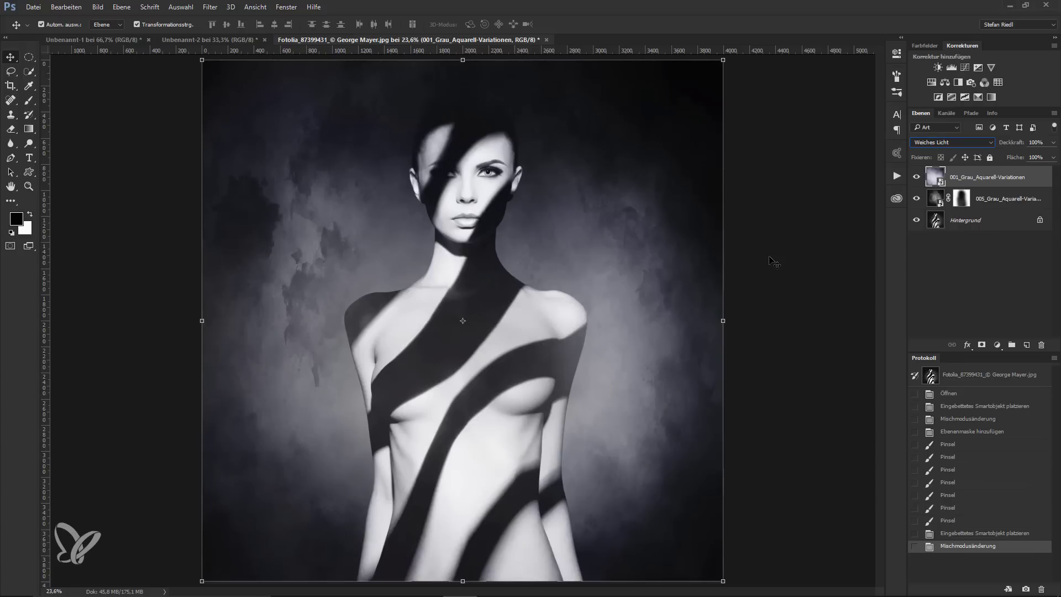
left_click(773, 261)
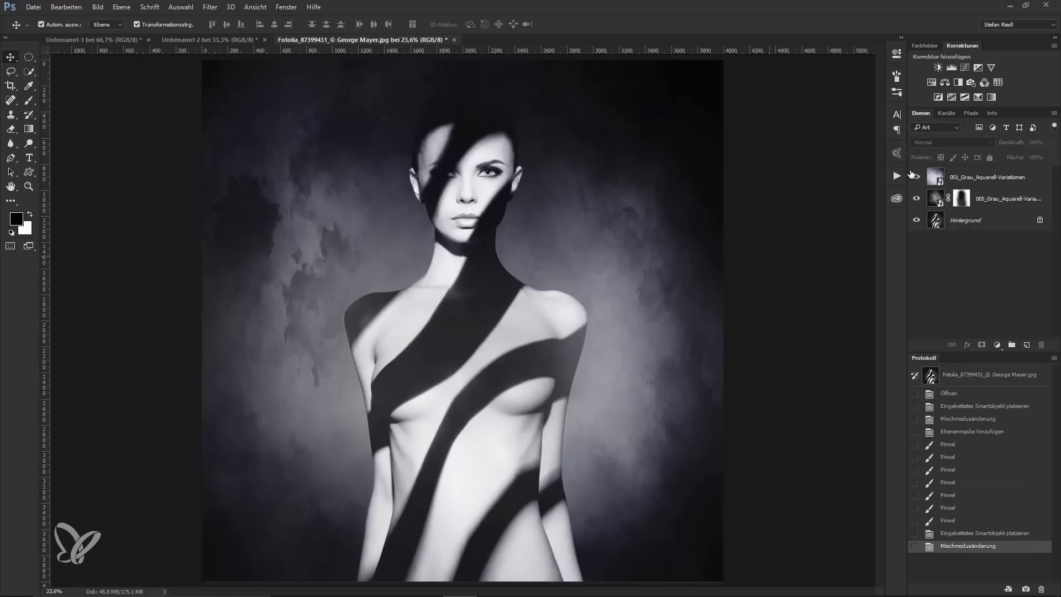
key("ctrl+plus")
key("ctrl+plus")
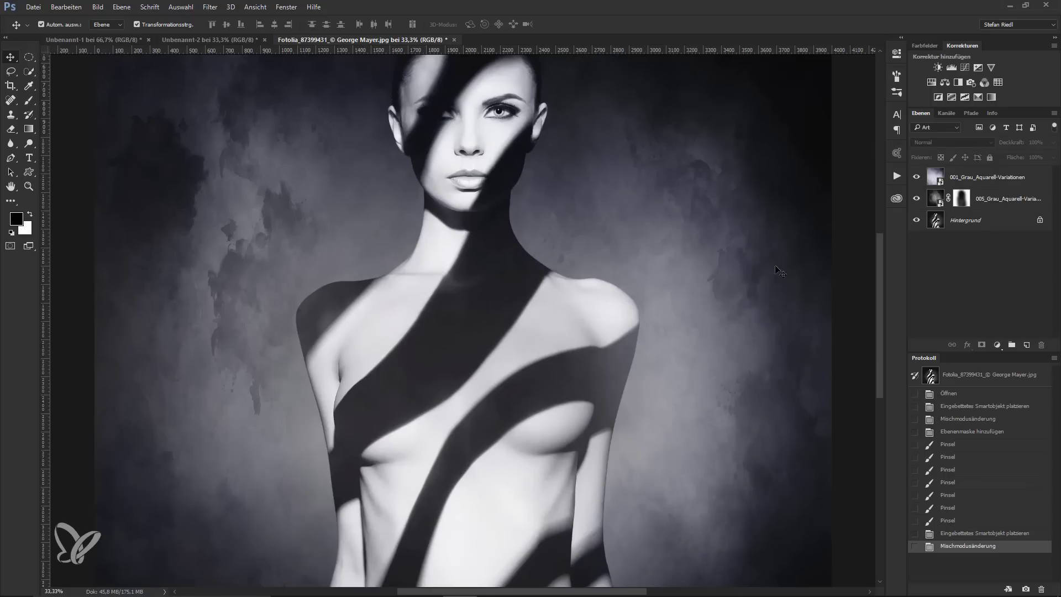
Toggle the Aquarell layers off and on to compare the portrait with and without them.
left_click(917, 177)
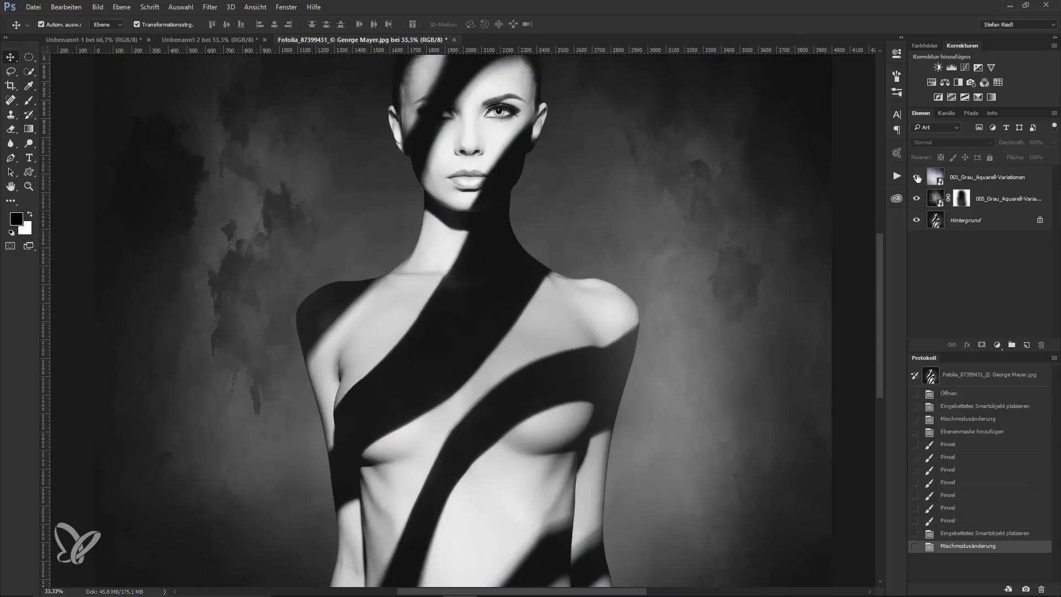
left_click(916, 177)
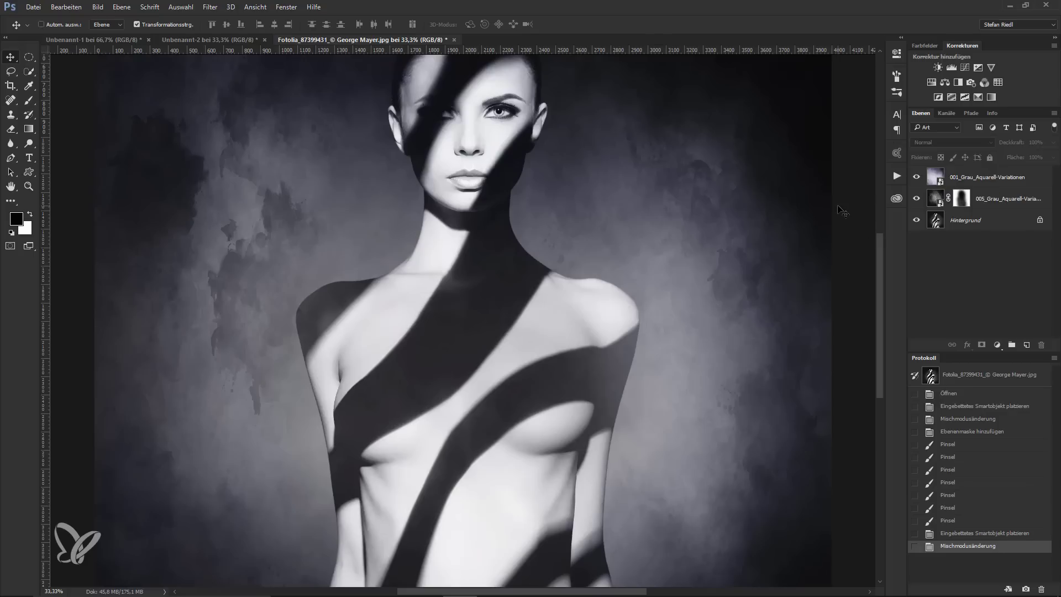
key("ctrl+0")
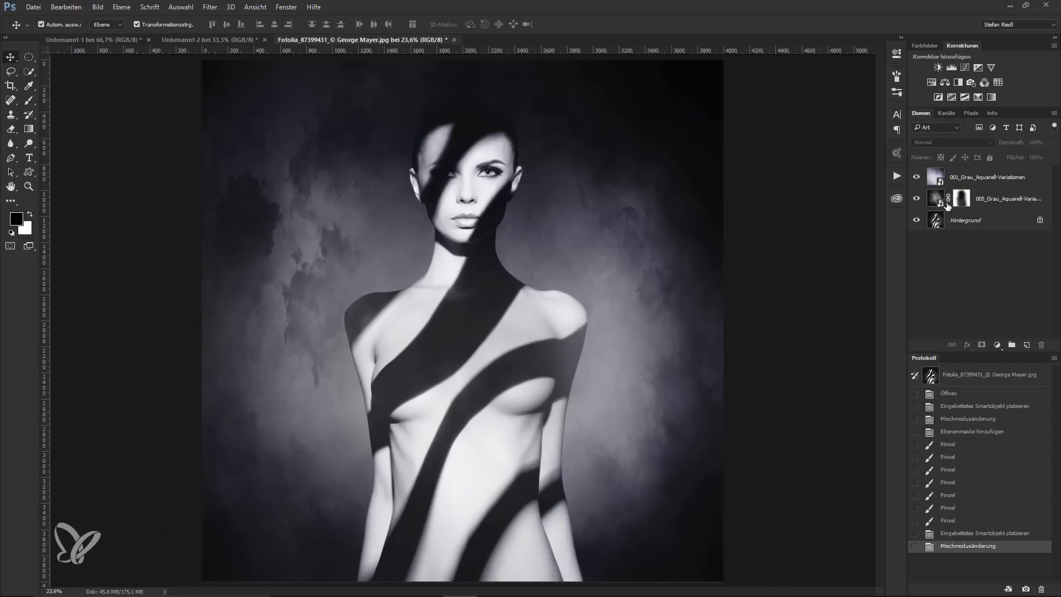
left_click(918, 221, "alt")
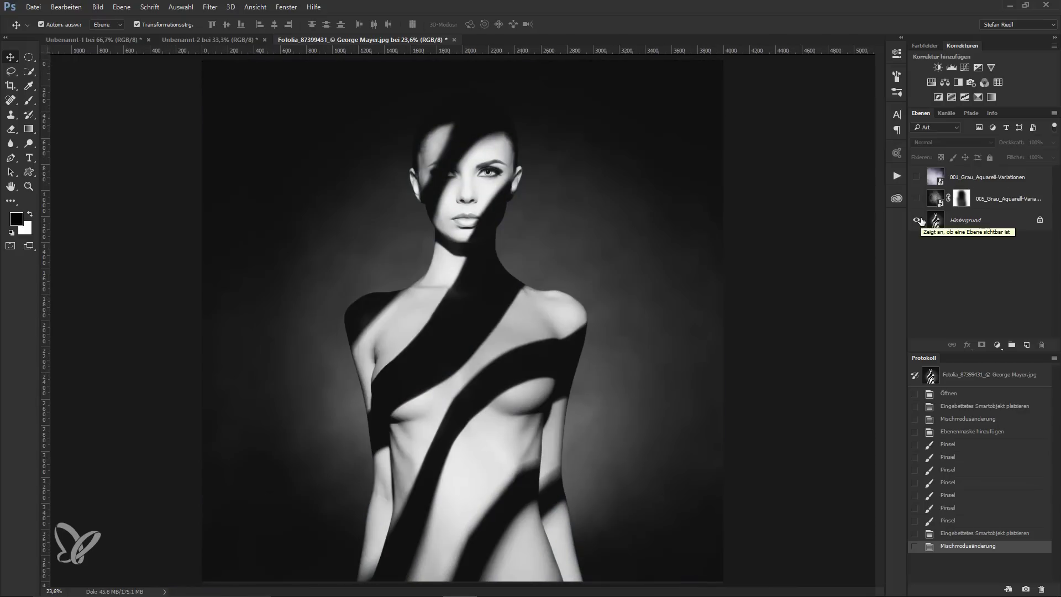
left_click(918, 220, "alt")
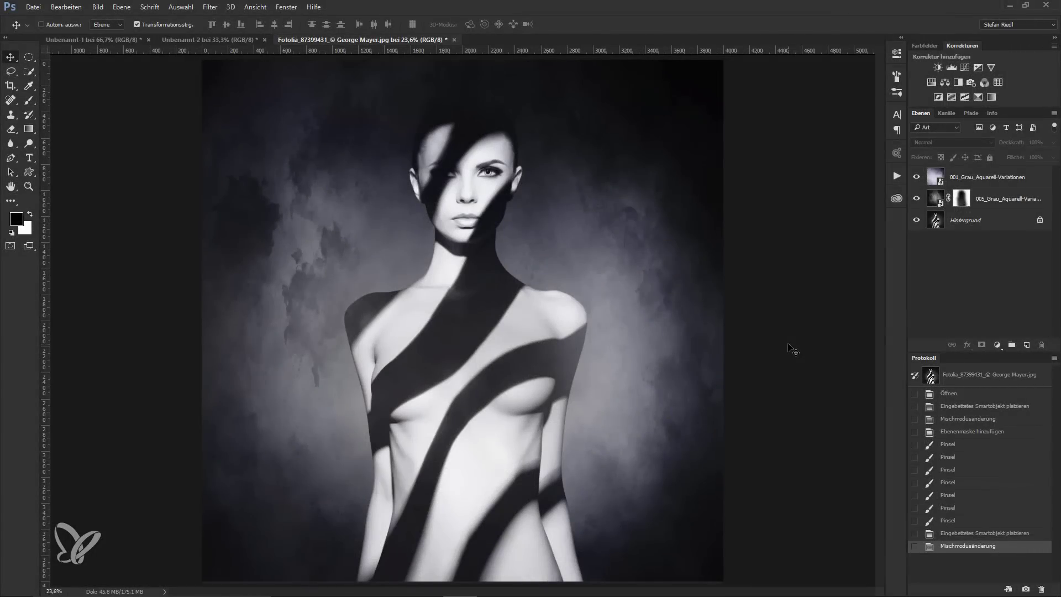
key("ctrl+n")
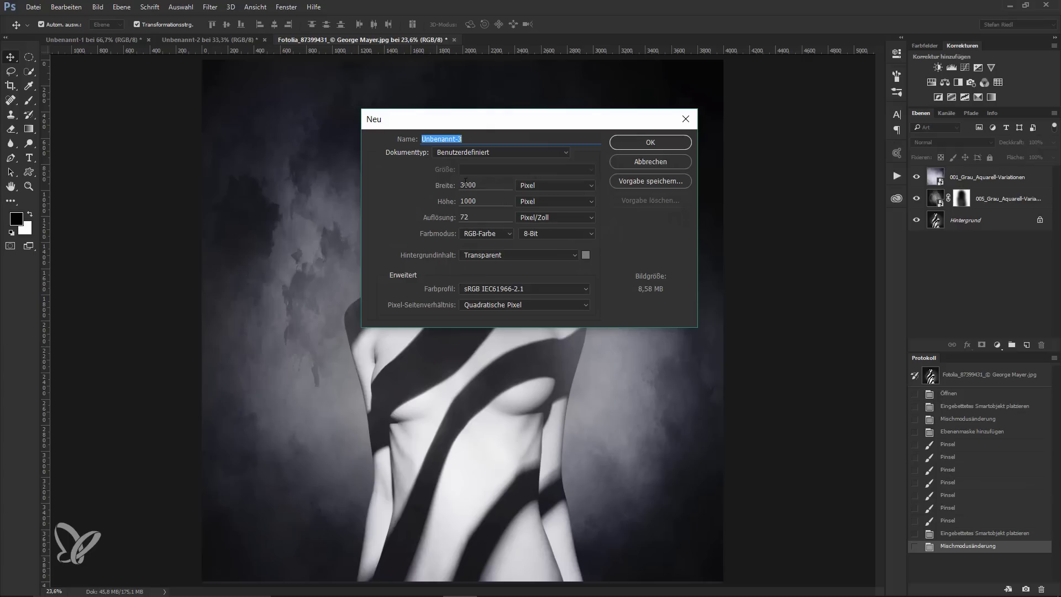
Create the 3000 × 1000 px document and fill its layer solid white.
left_click(658, 143)
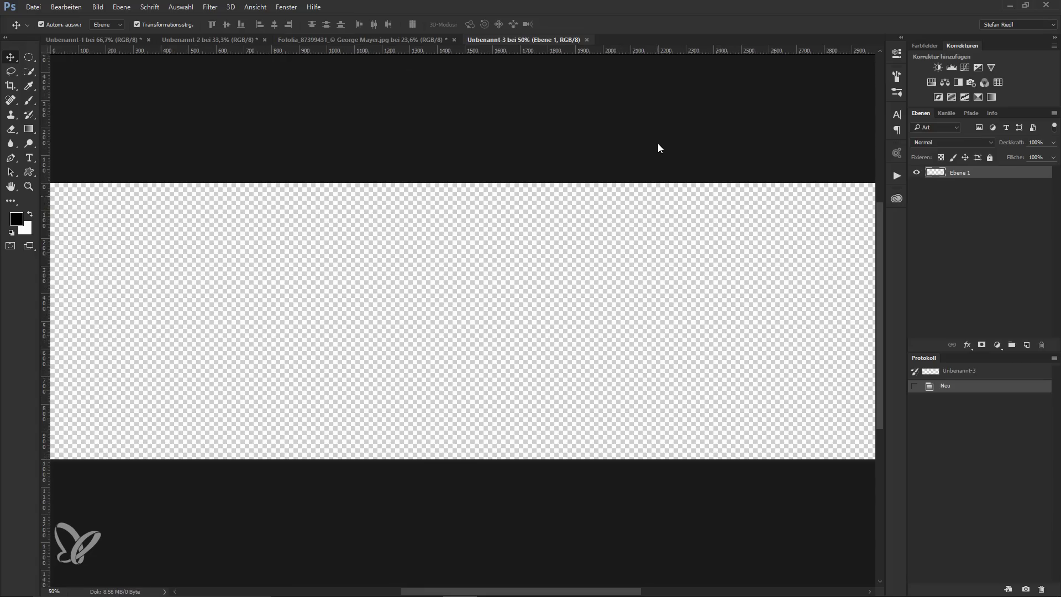
key("ctrl+BackSpace")
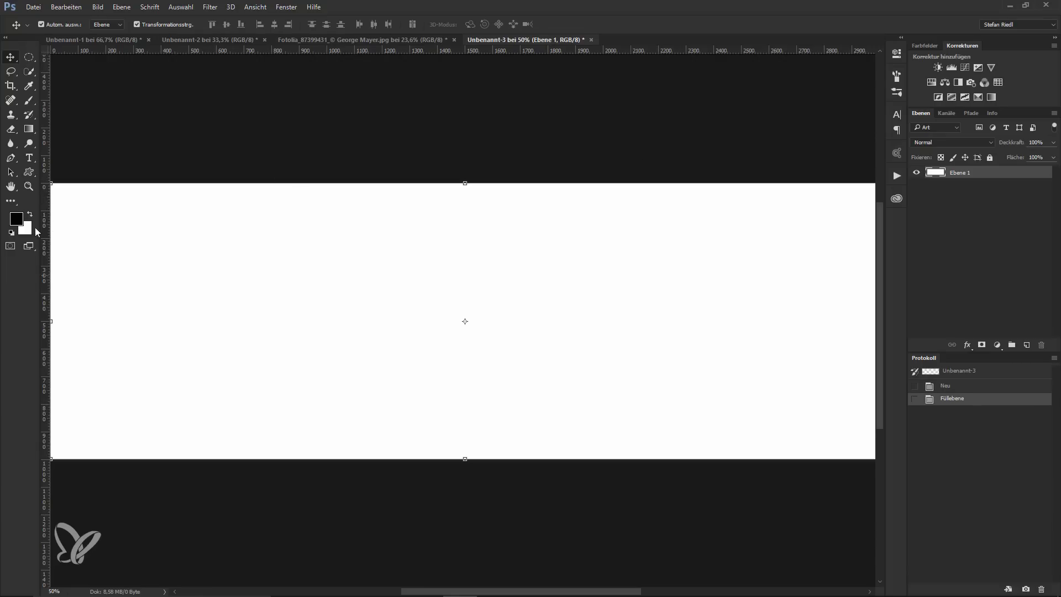
left_click(317, 154)
left_click(942, 185)
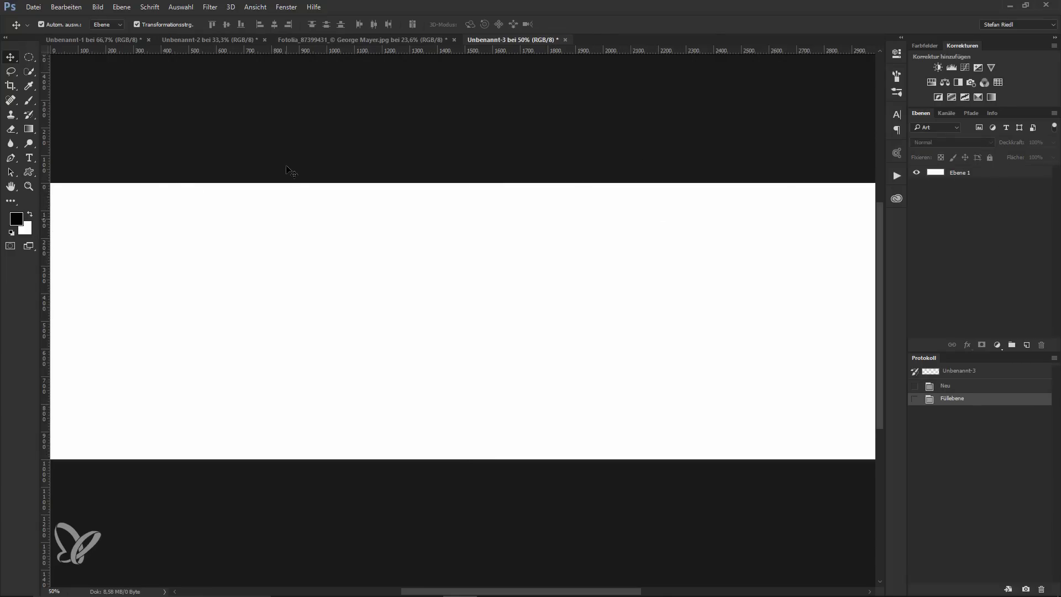
left_click(30, 159)
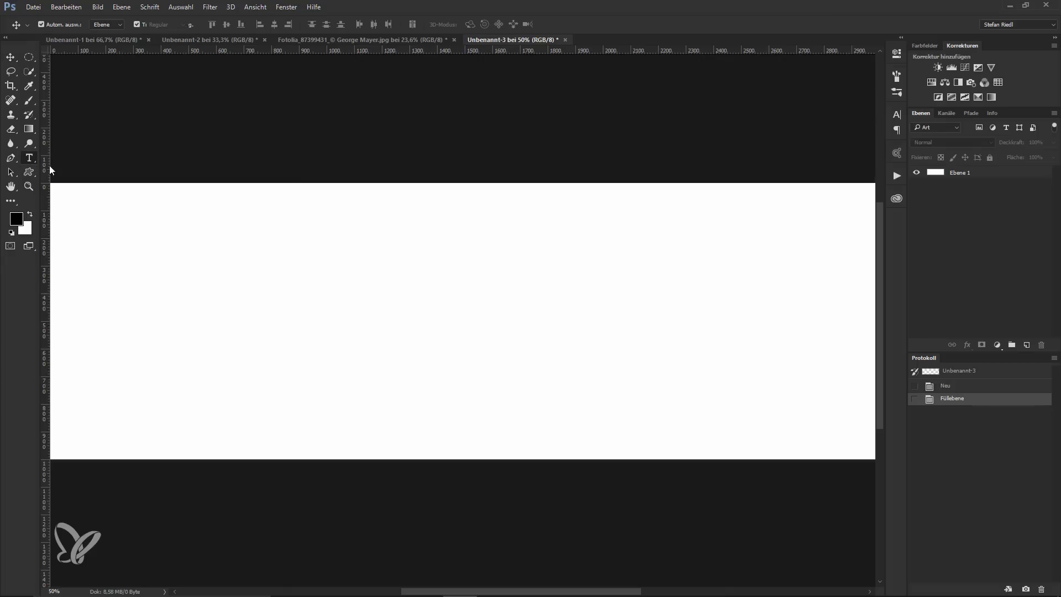
Type a two-line heading on the banner and colour it #441111.
left_click(144, 290)
type("tefa")
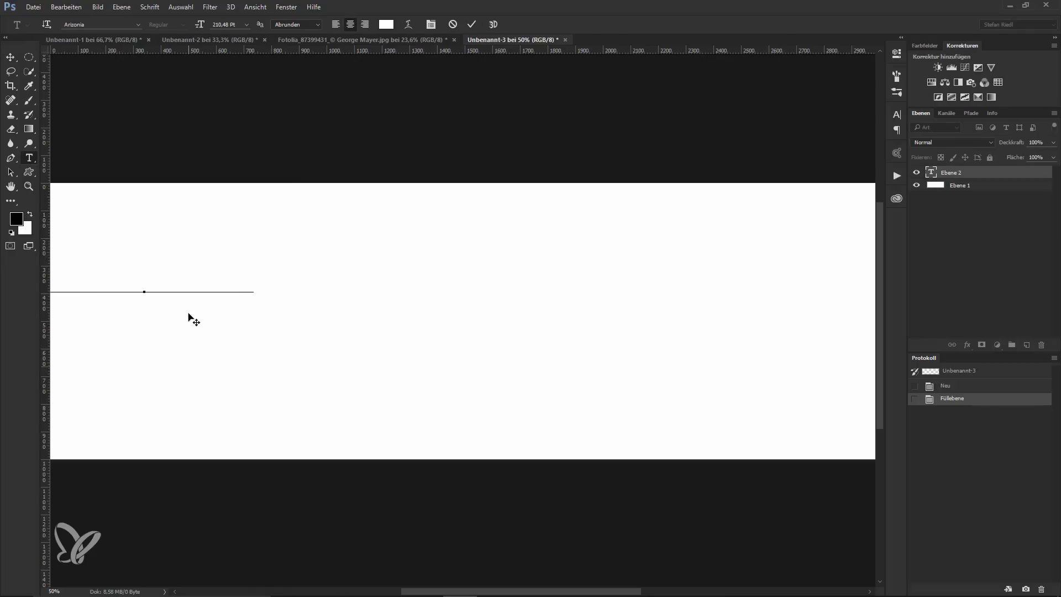
type("n")
key("Return")
type("Riedldl")
key("ctrl+a")
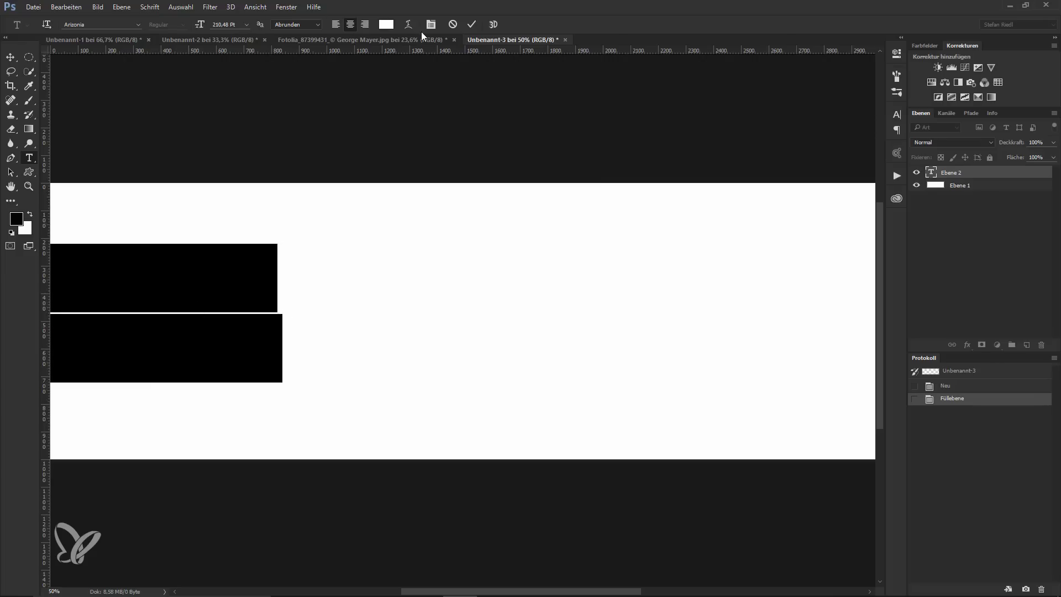
left_click(386, 24)
type("441111")
left_click(753, 131)
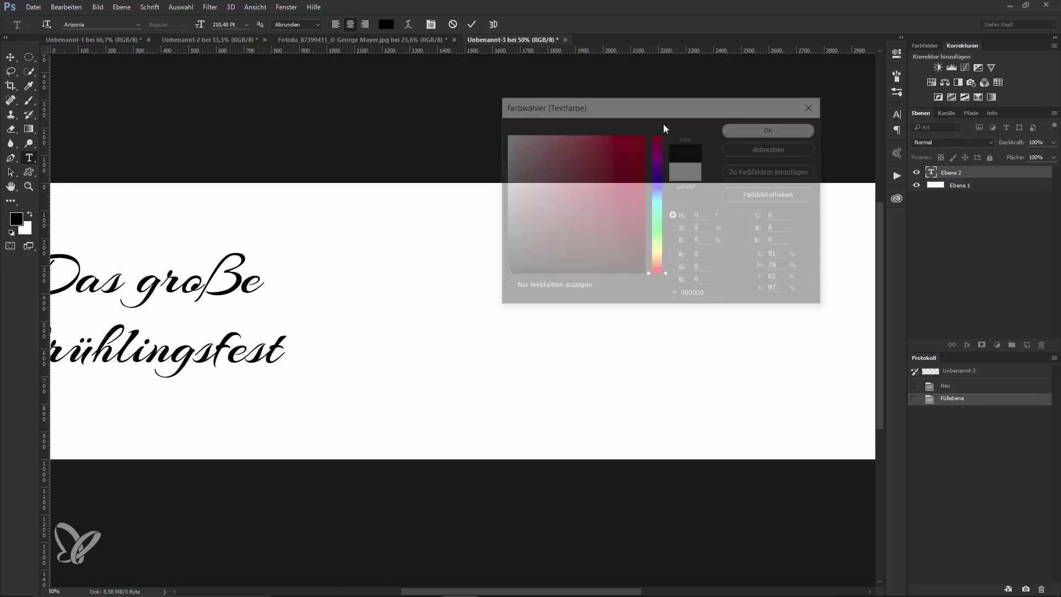
left_click(472, 25)
Centre and enlarge the heading, nudge it down, and drag in a colourful watercolour image.
key("v")
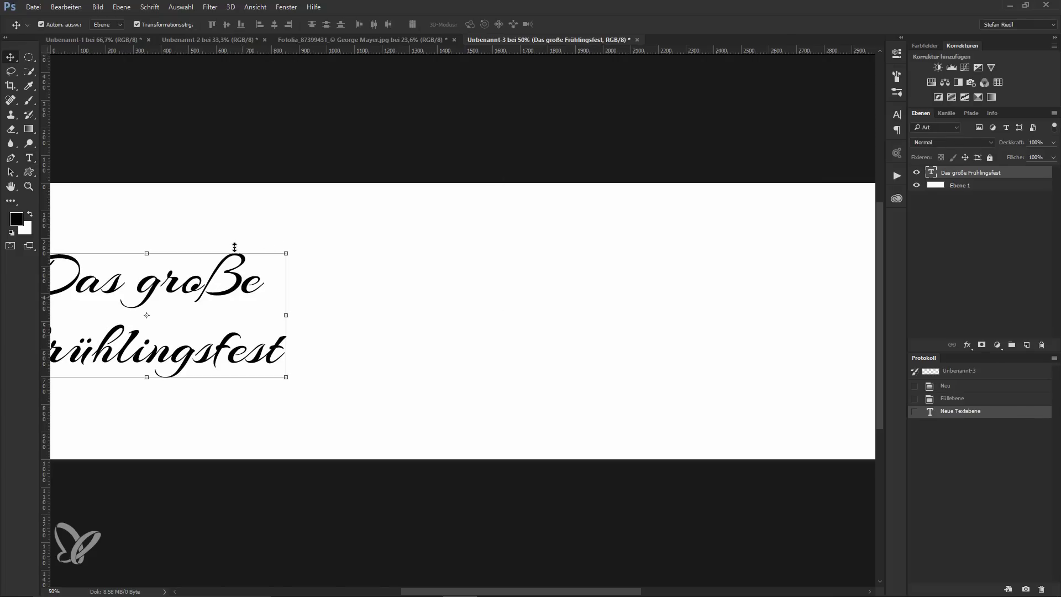
left_click_drag(223, 287, 517, 288)
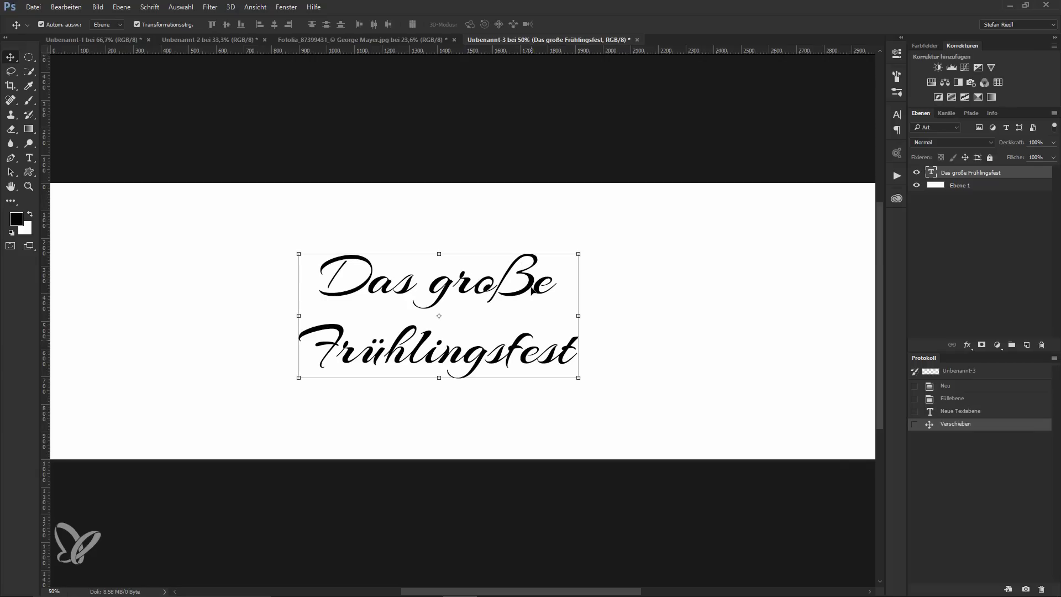
left_click_drag(579, 253, 728, 199)
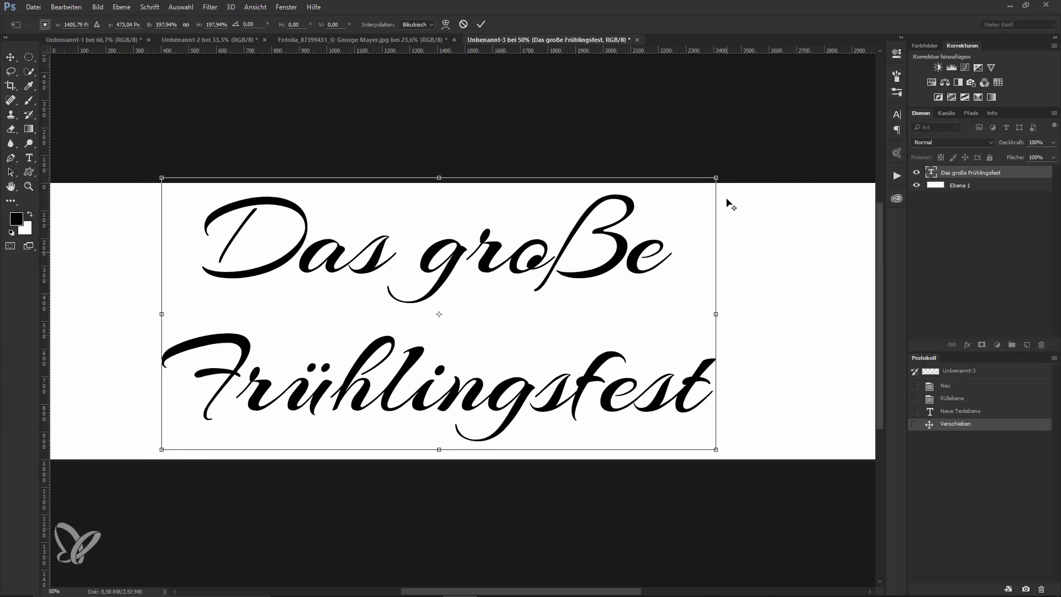
key("Return")
key("shift+Down")
left_click(575, 129)
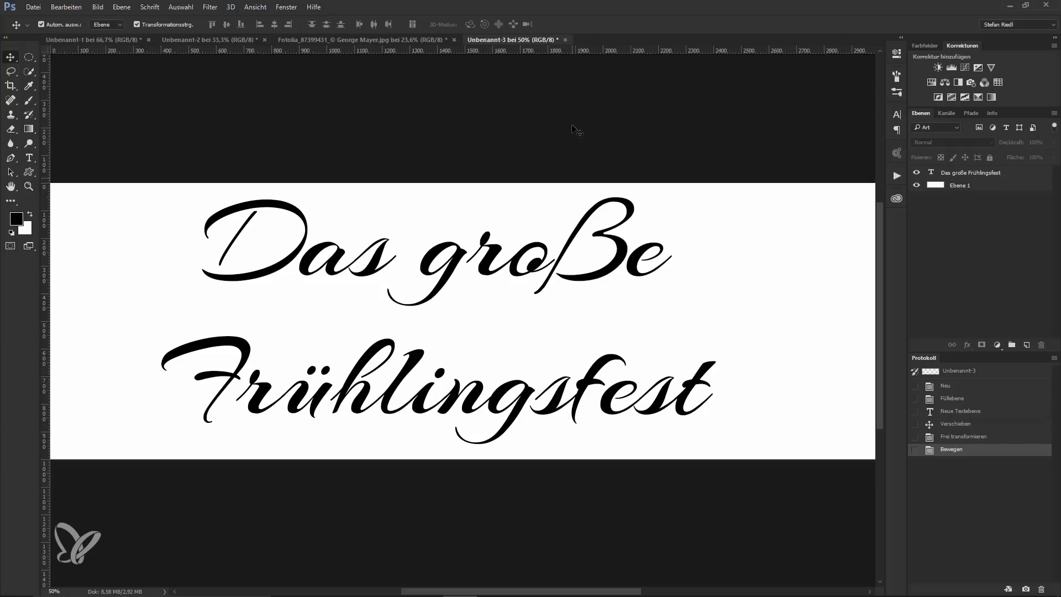
mouse_move(549, 189)
left_mouse_down()
mouse_move(284, 287)
mouse_move(659, 322)
mouse_move(875, 322)
left_mouse_up()
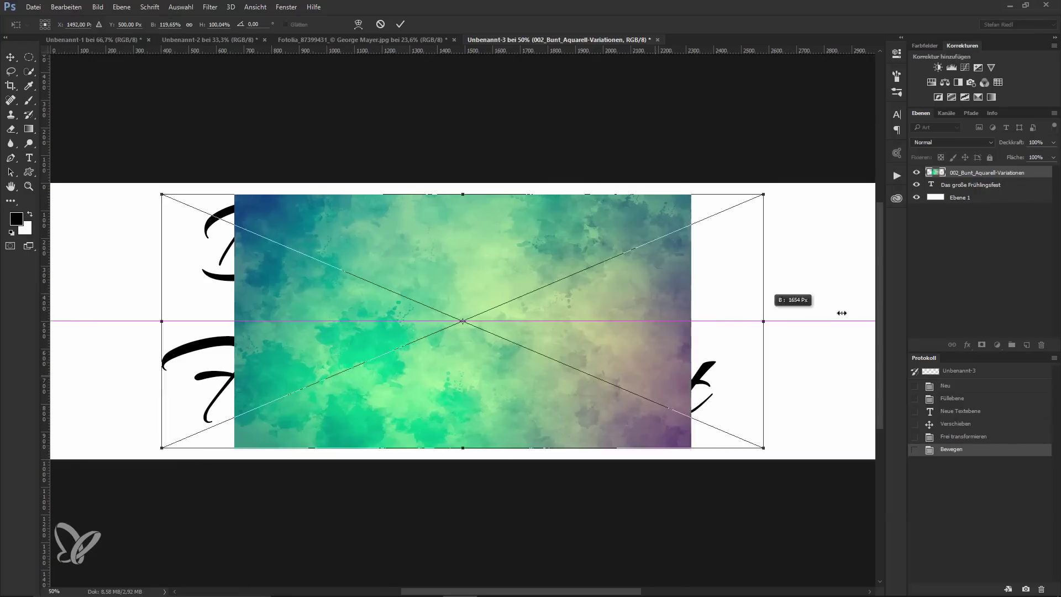
Stretch the watercolour over the banner, send it behind the heading, and make the text white (#ffffff).
left_click_drag(453, 194, 454, 179)
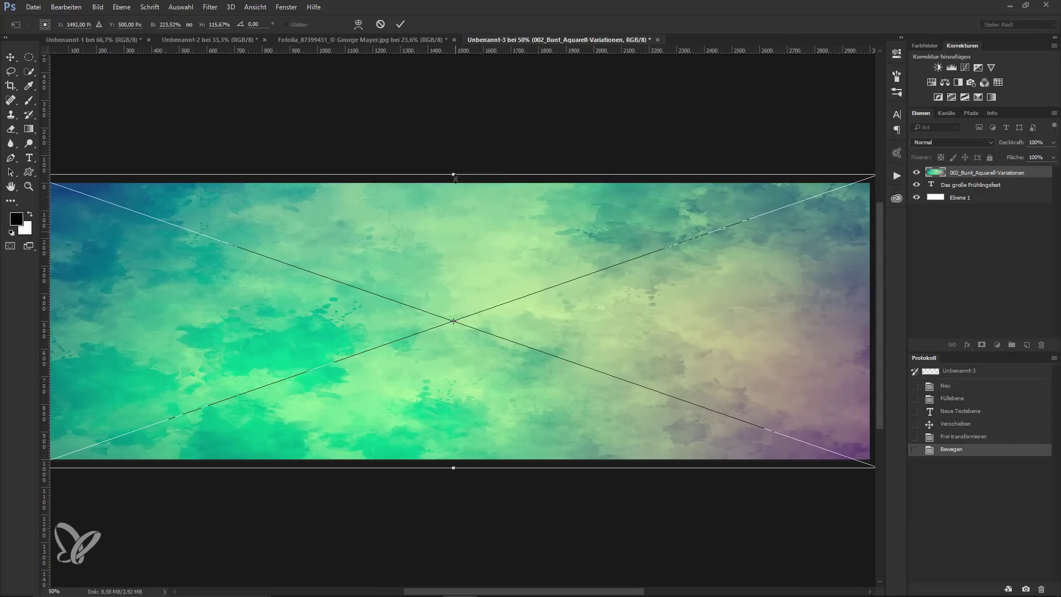
key("Return")
key("ctrl+bracketleft")
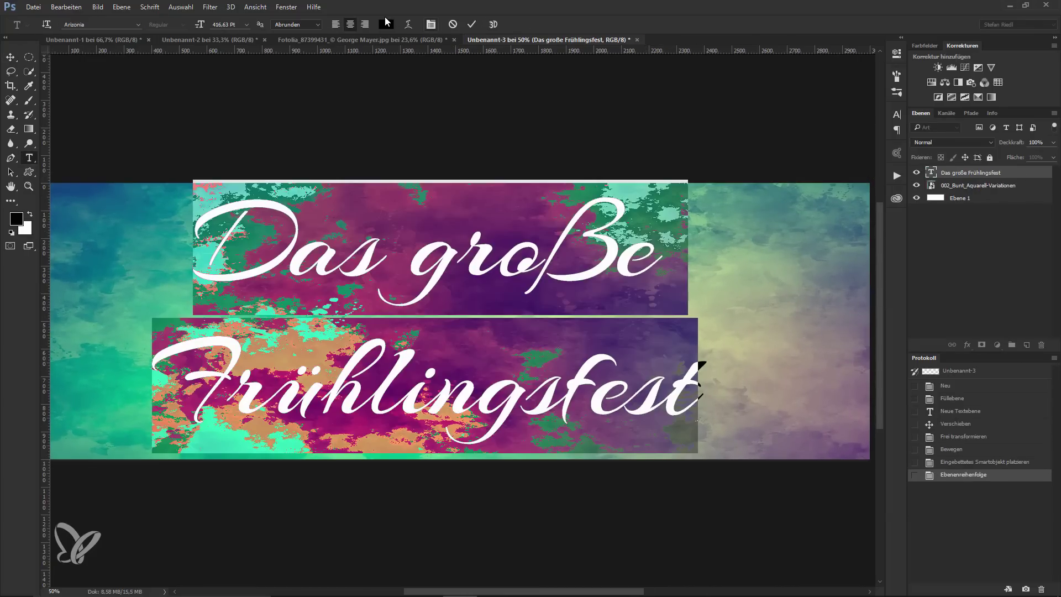
left_click(386, 24)
type("ffffff")
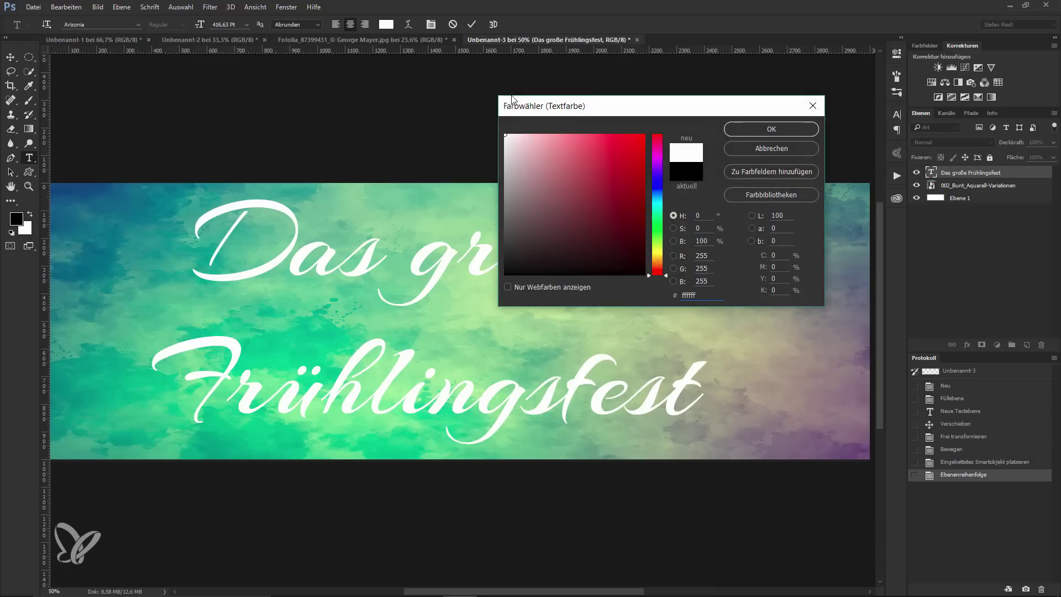
left_click(750, 128)
left_click(10, 58)
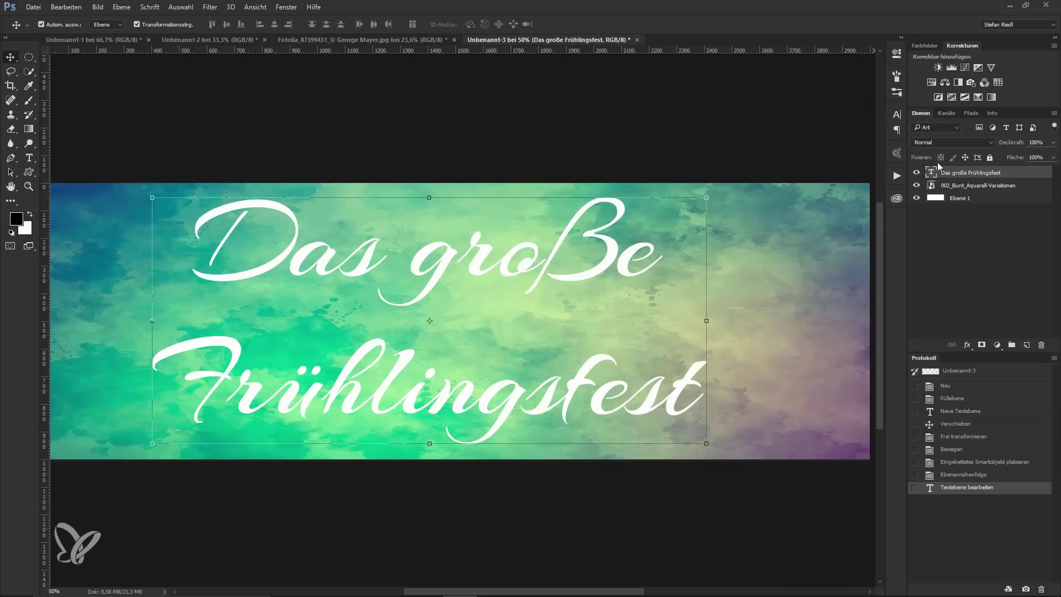
Give the heading layer a Schlagschatten drop shadow.
right_click(968, 177)
left_click(663, 119)
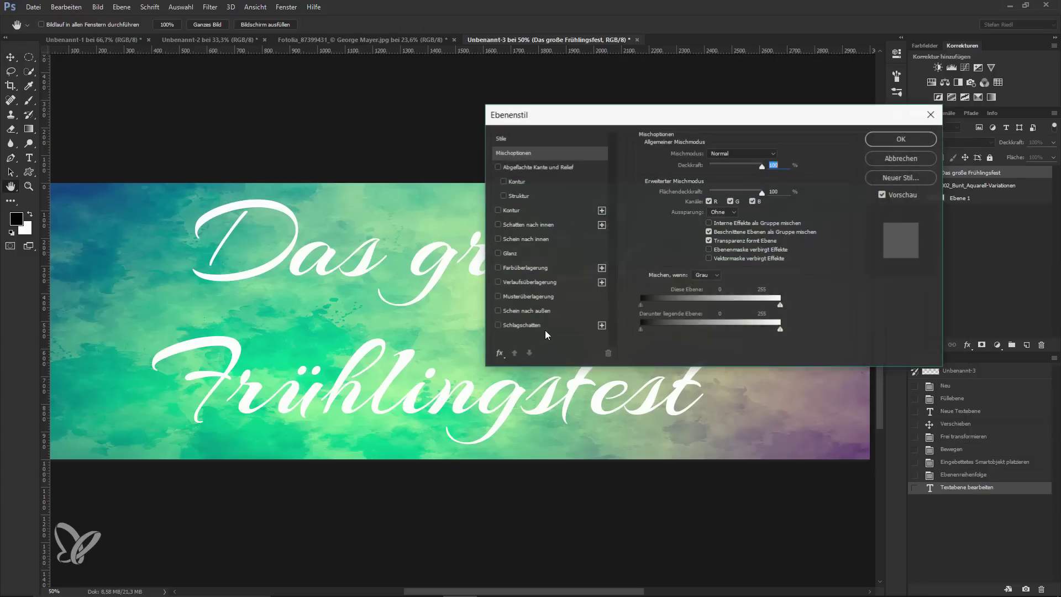
left_click(547, 326)
left_click(879, 140)
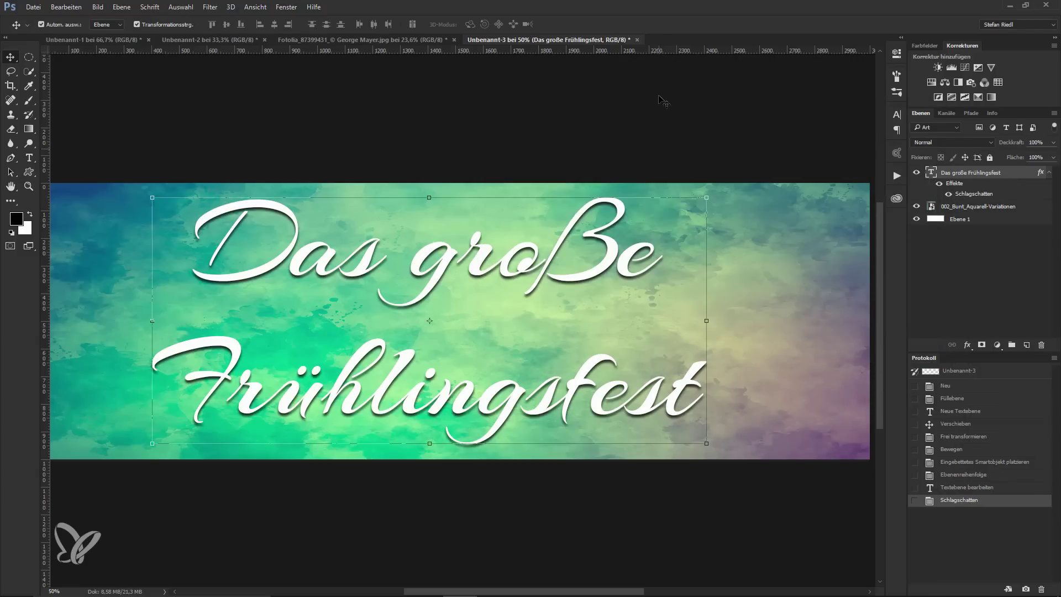
key("ctrl+minus")
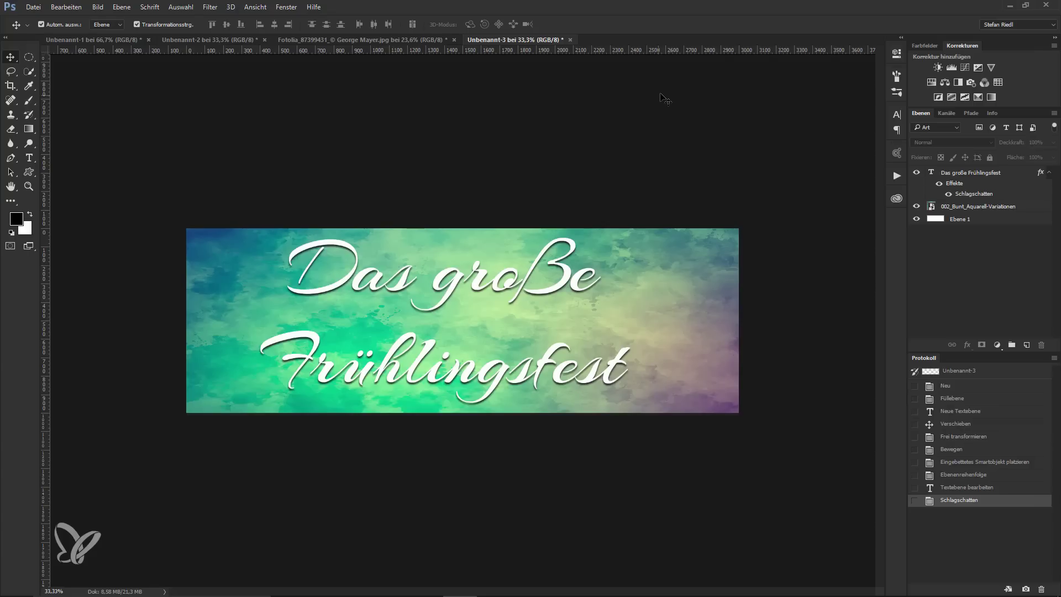
Clip the watercolour texture layer into the Das große Frühlingsfest text and hide its drop shadow.
left_click(981, 208)
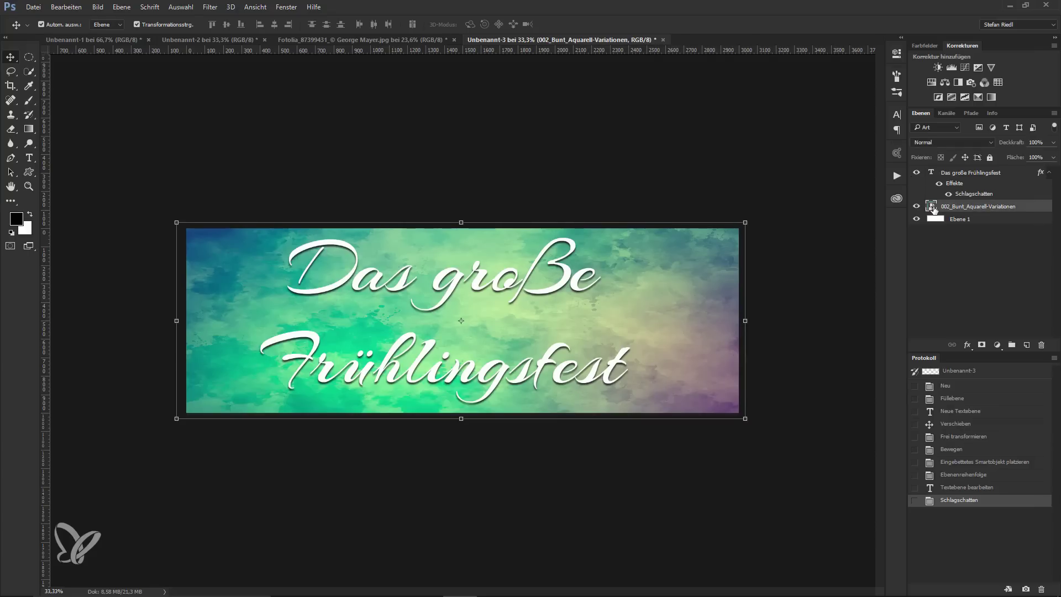
left_click_drag(932, 208, 939, 173)
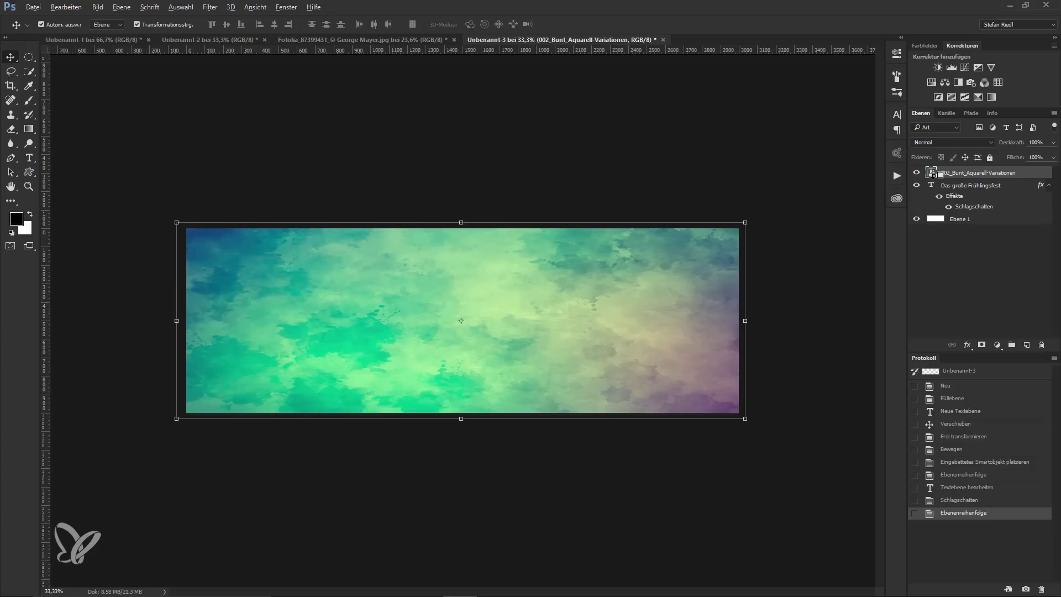
left_click(933, 177, "alt")
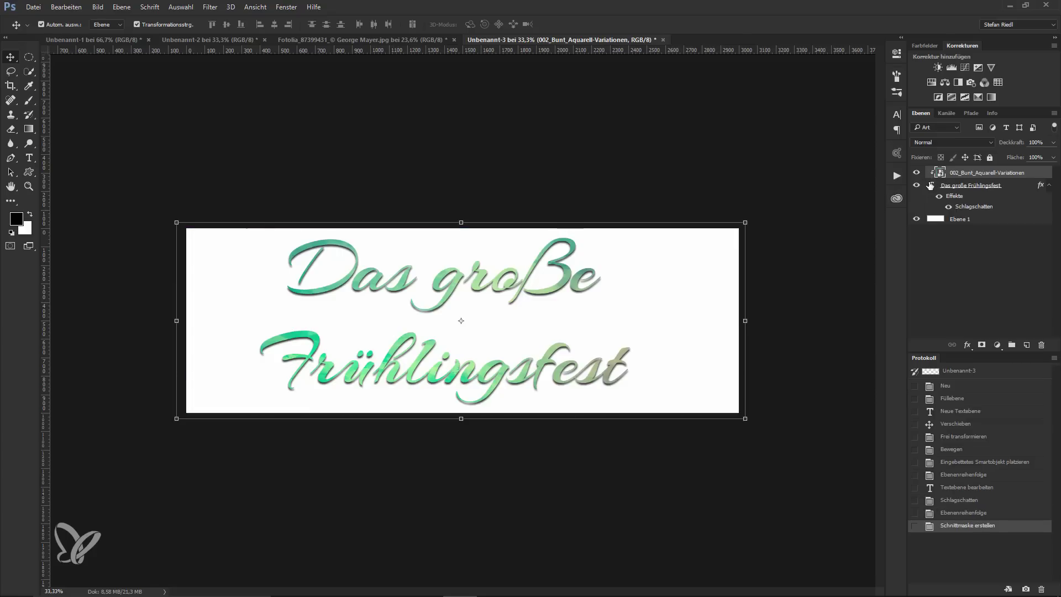
left_click(800, 312)
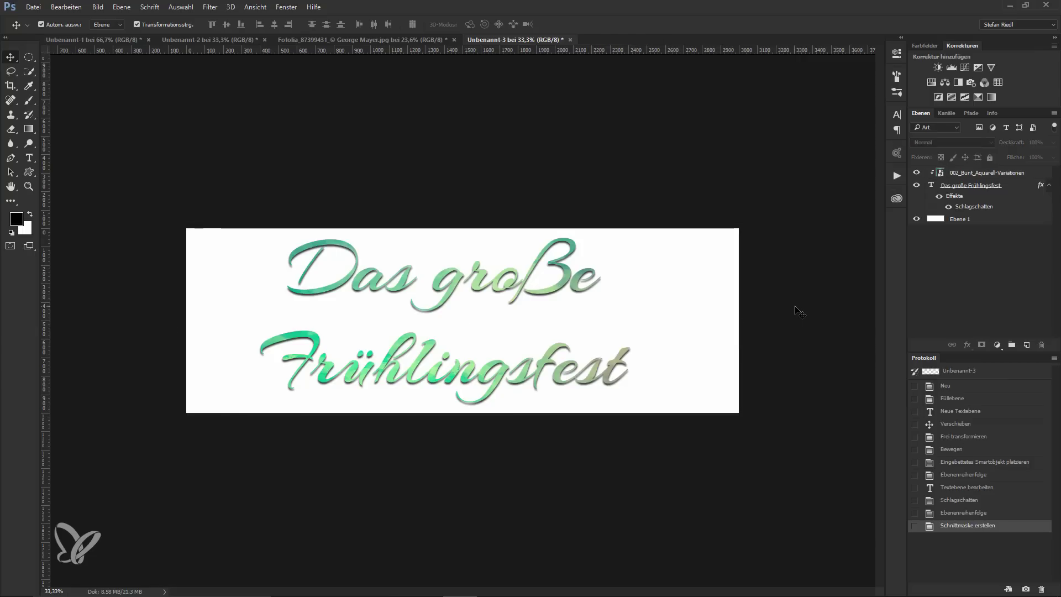
key("ctrl+plus")
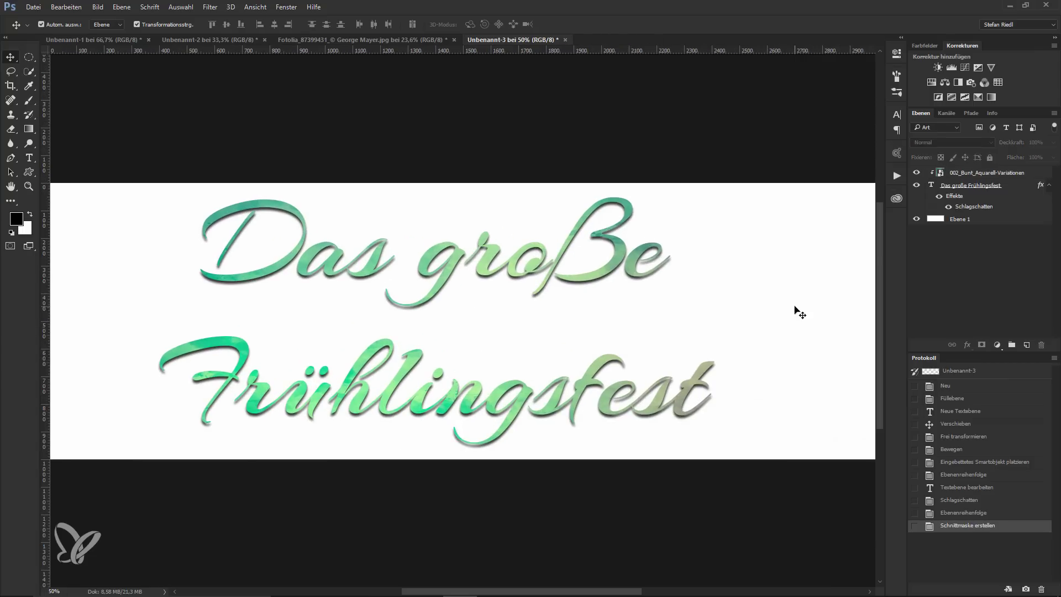
left_click(939, 197)
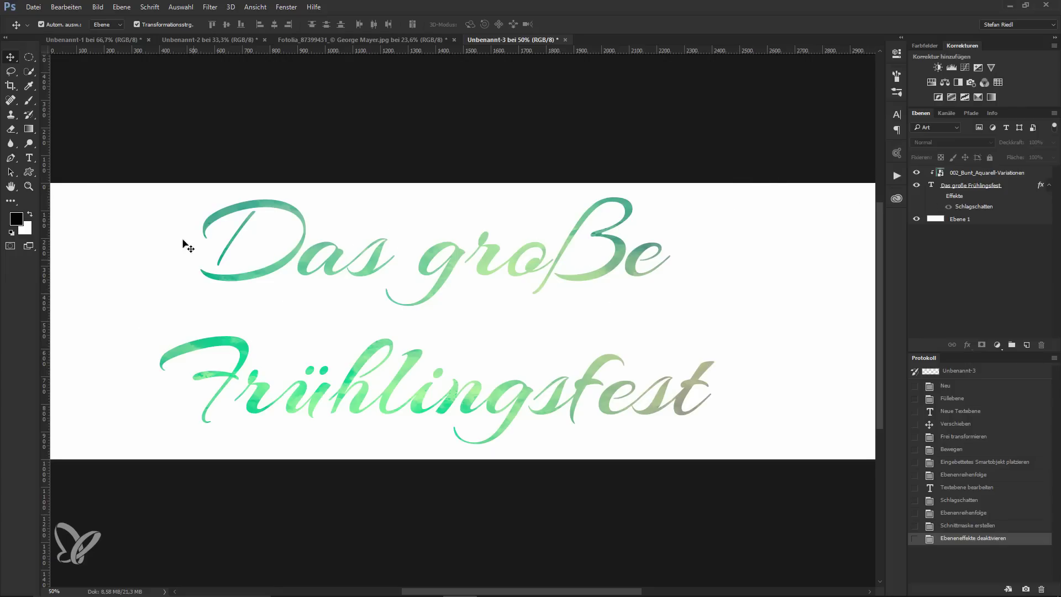
Crop-extend the banner canvas downward to add space below it.
key("c")
left_click_drag(455, 453, 467, 539)
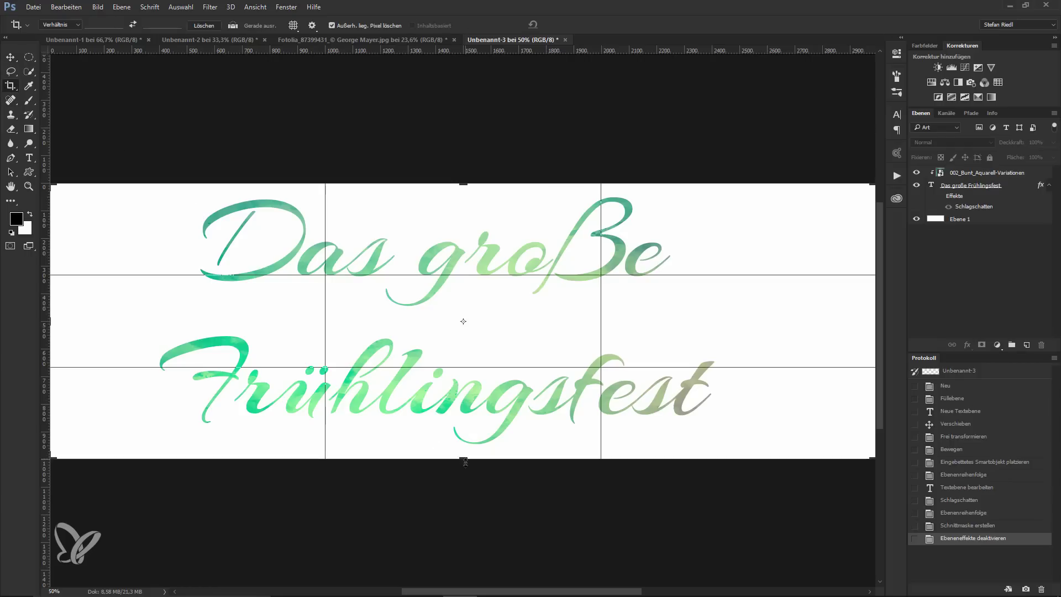
key("Return")
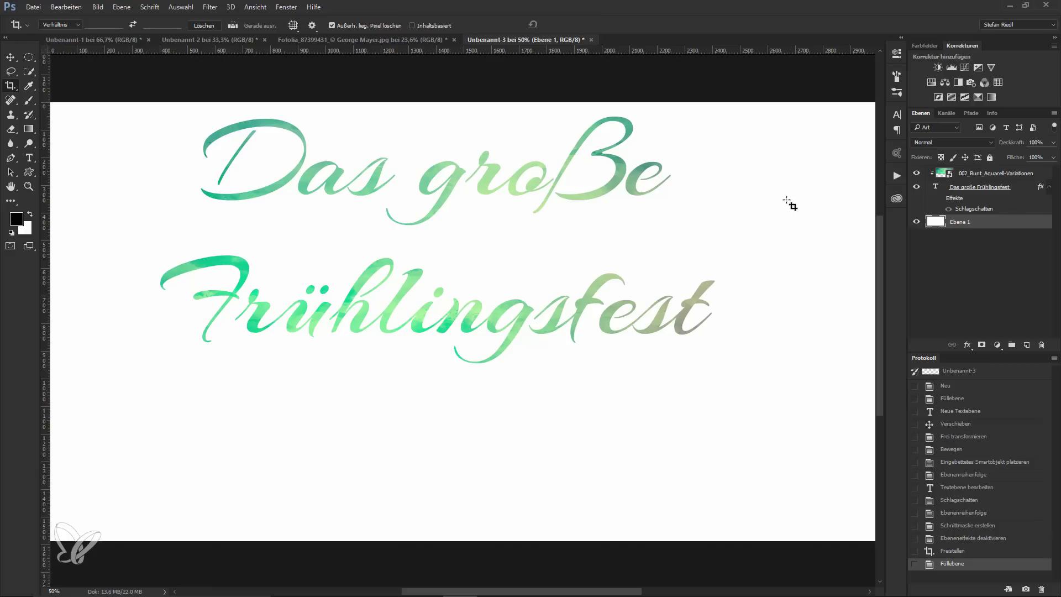
Load the 2495 px WG Watercolor Smudges brush.
left_click(29, 100)
right_click(418, 283)
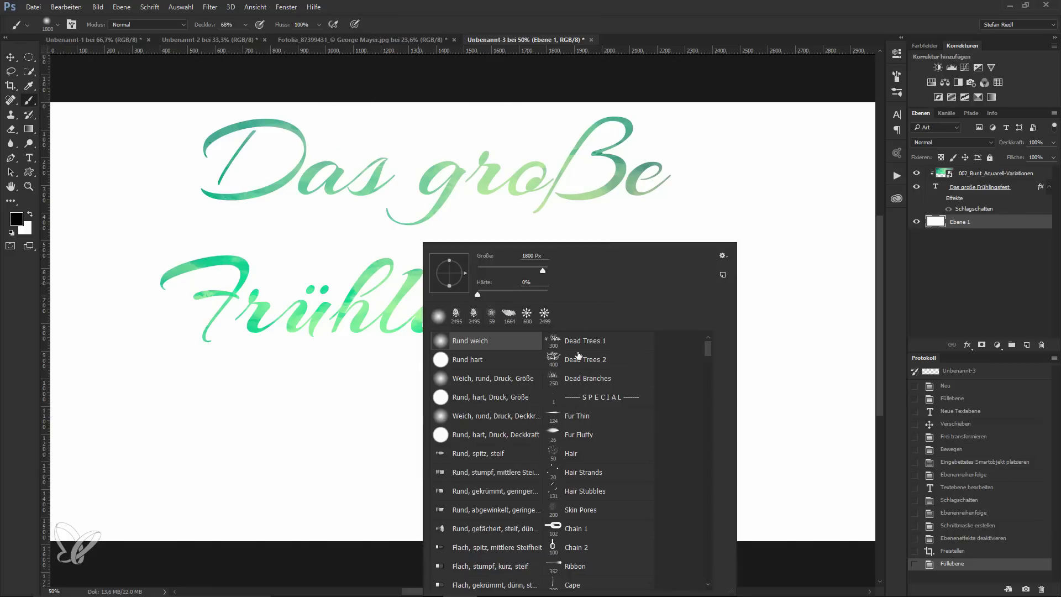
scroll(672, 446, "down", 10)
scroll(679, 459, "down", 1)
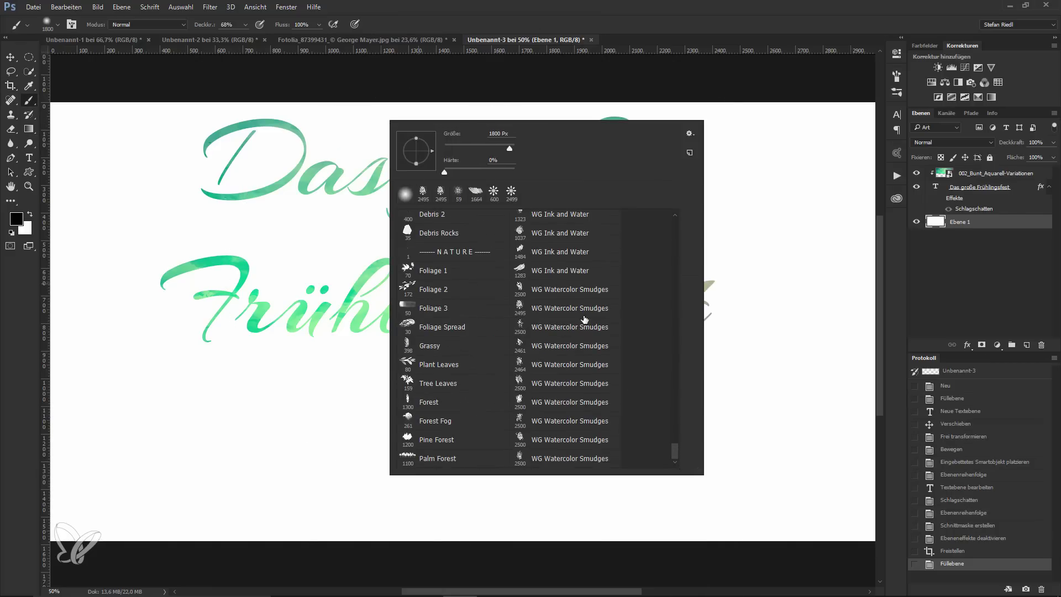
left_click(567, 308)
left_click(495, 47)
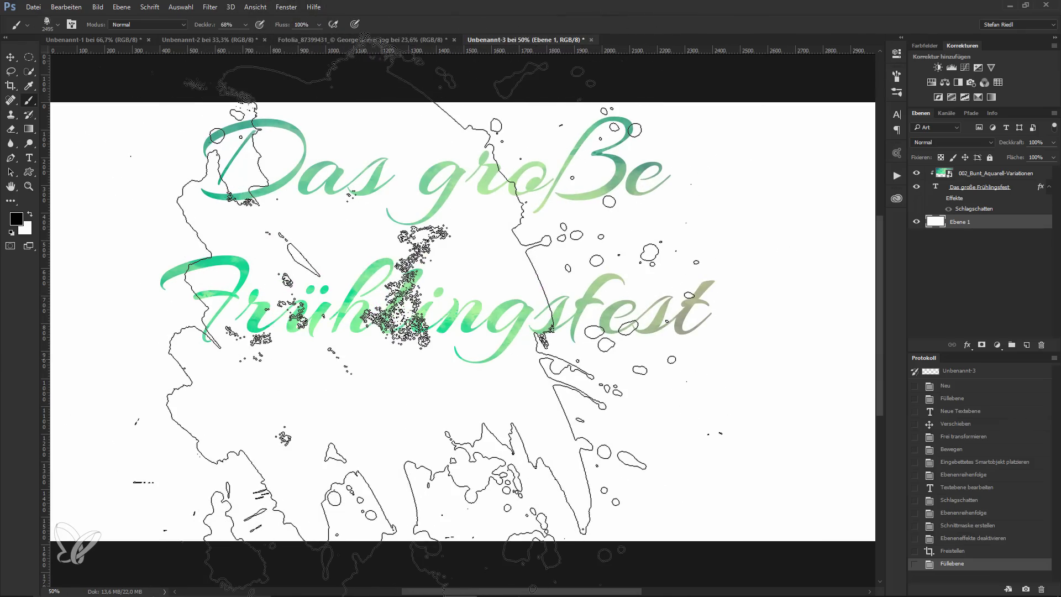
right_click(387, 244)
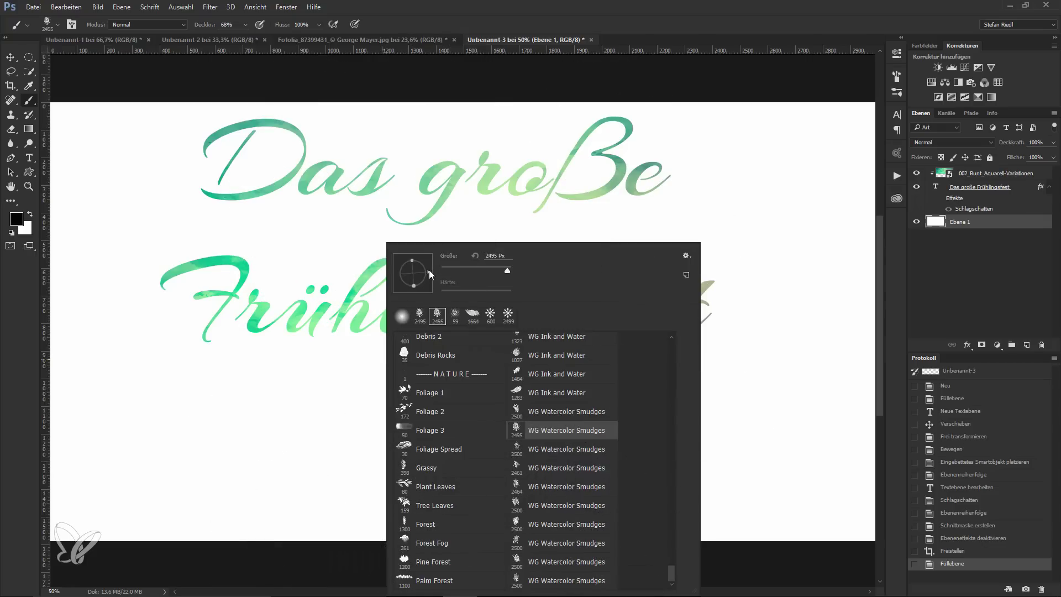
left_click(567, 430)
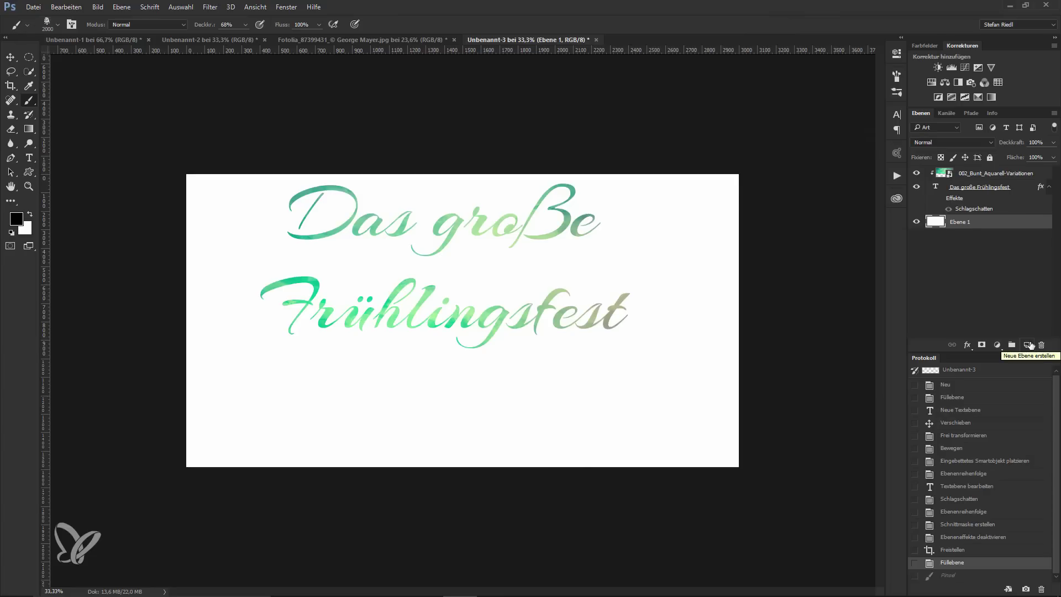
Stamp a grey watercolour splash on a new layer and scale it wider and taller.
left_click(1027, 345)
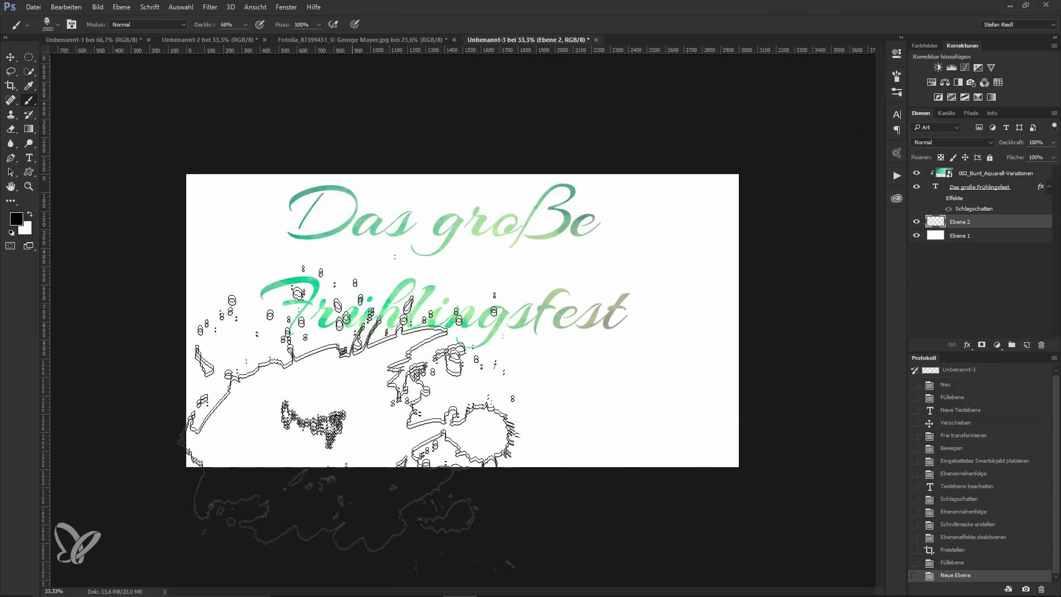
left_click(359, 423)
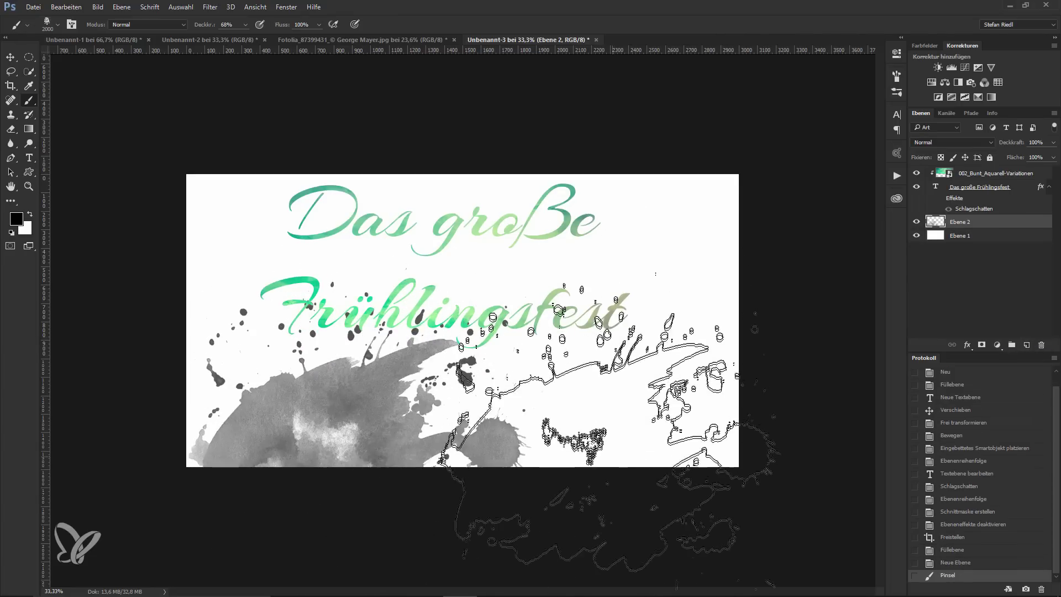
key("ctrl+t")
left_click_drag(549, 366, 739, 366)
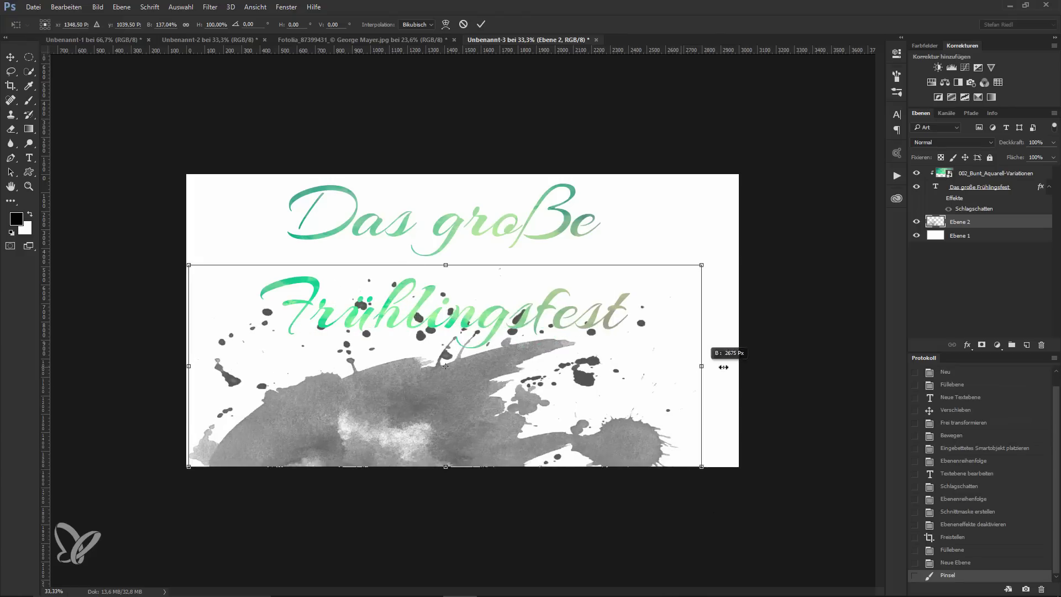
left_click_drag(464, 466, 464, 501)
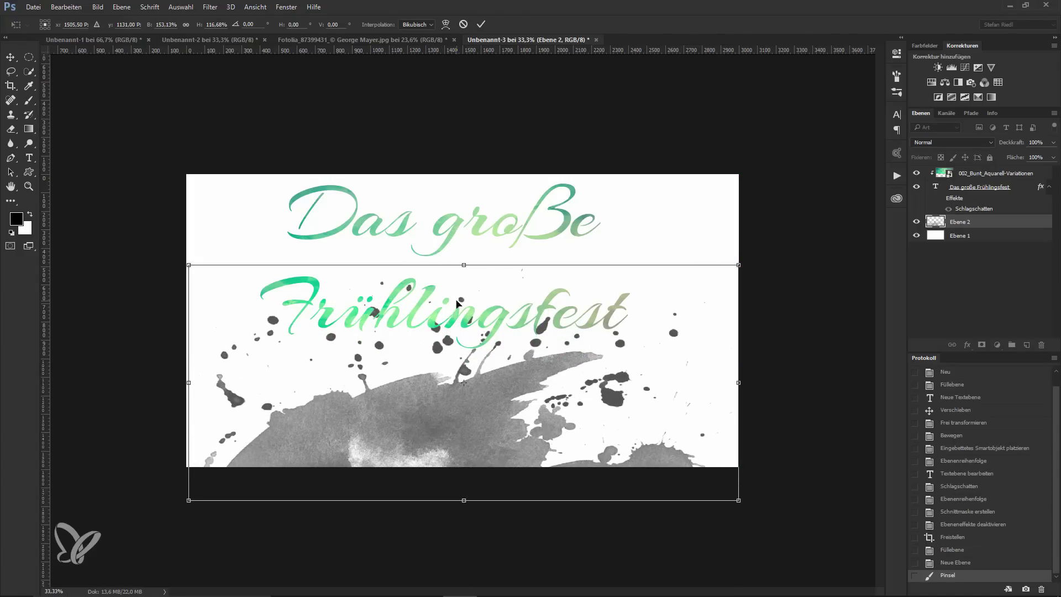
key("Return")
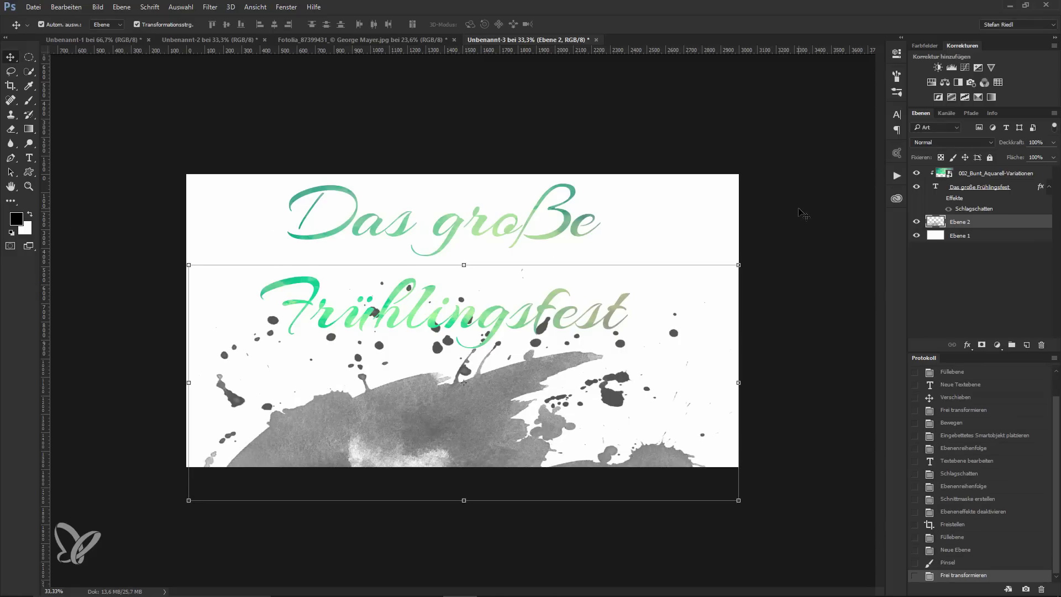
Stretch the watercolour texture layer down to cover the splash.
left_click(464, 318)
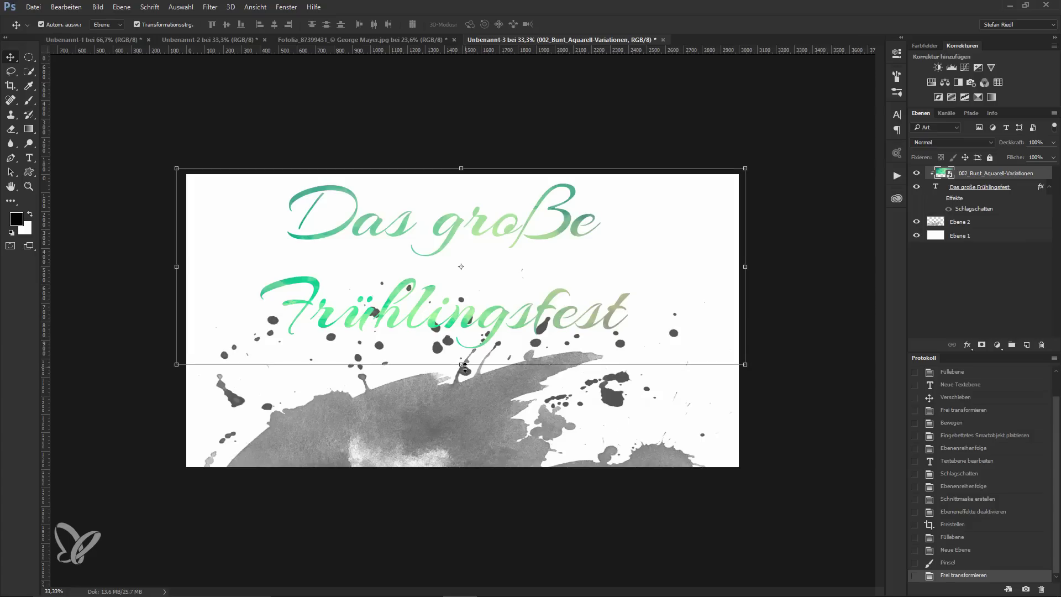
left_click_drag(463, 366, 505, 473)
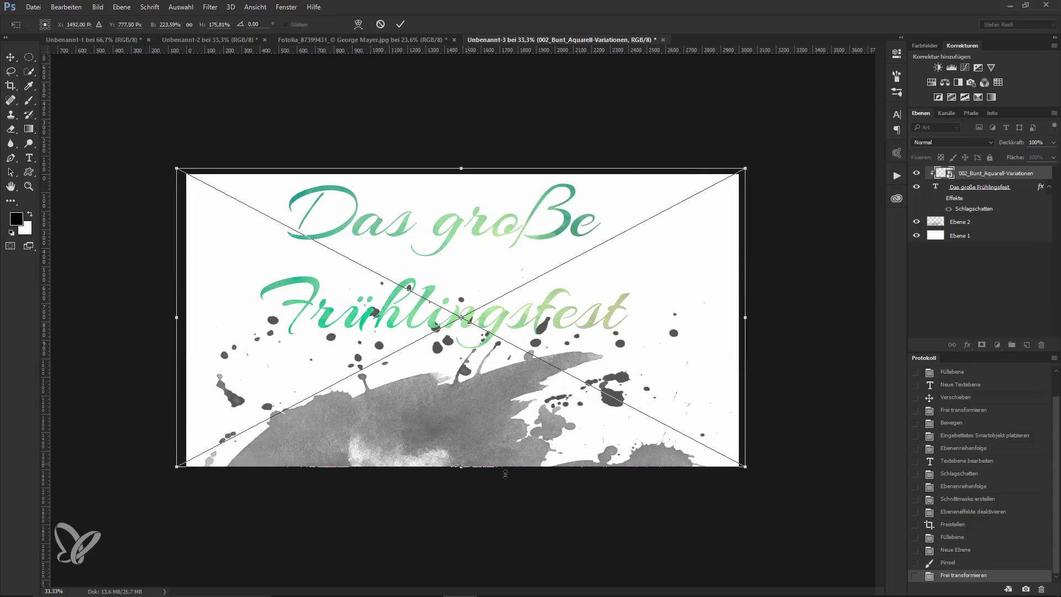
key("Return")
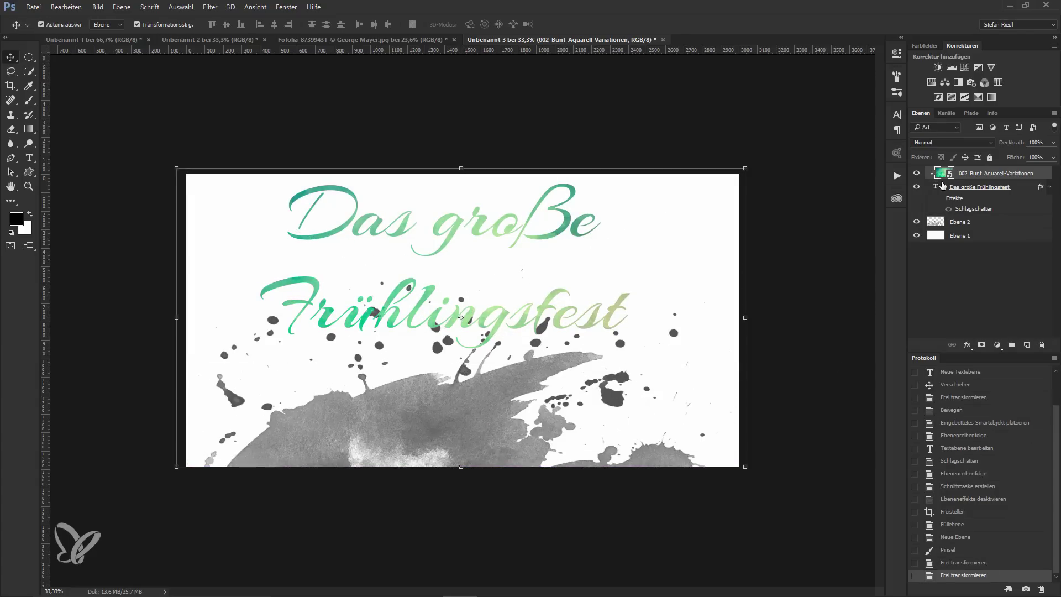
Group the lettering with the splash layer and clip the watercolour texture to Gruppe 1.
left_click(937, 192)
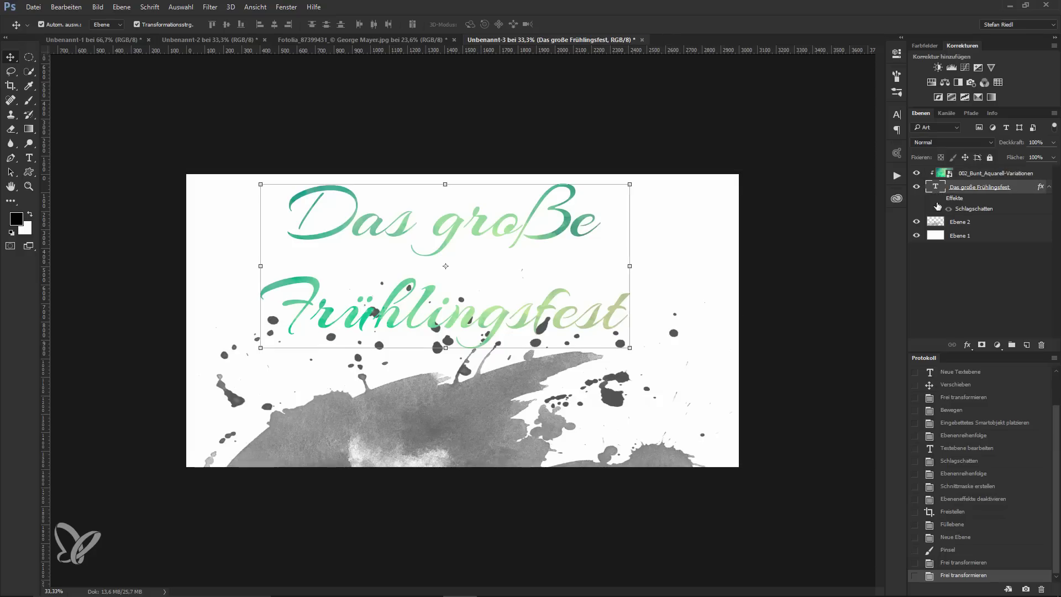
left_click(937, 221)
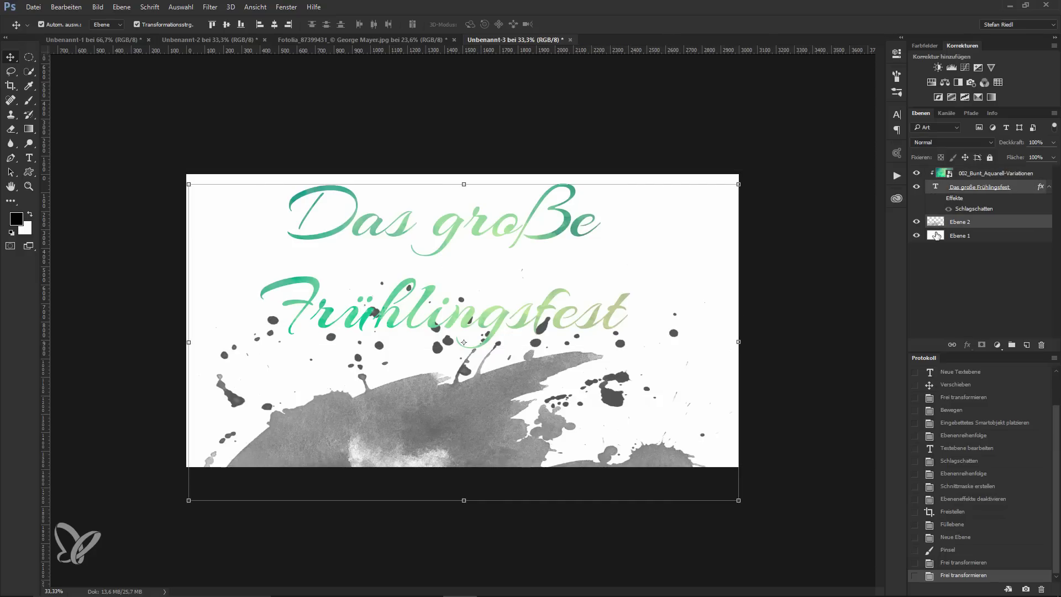
key("ctrl+g")
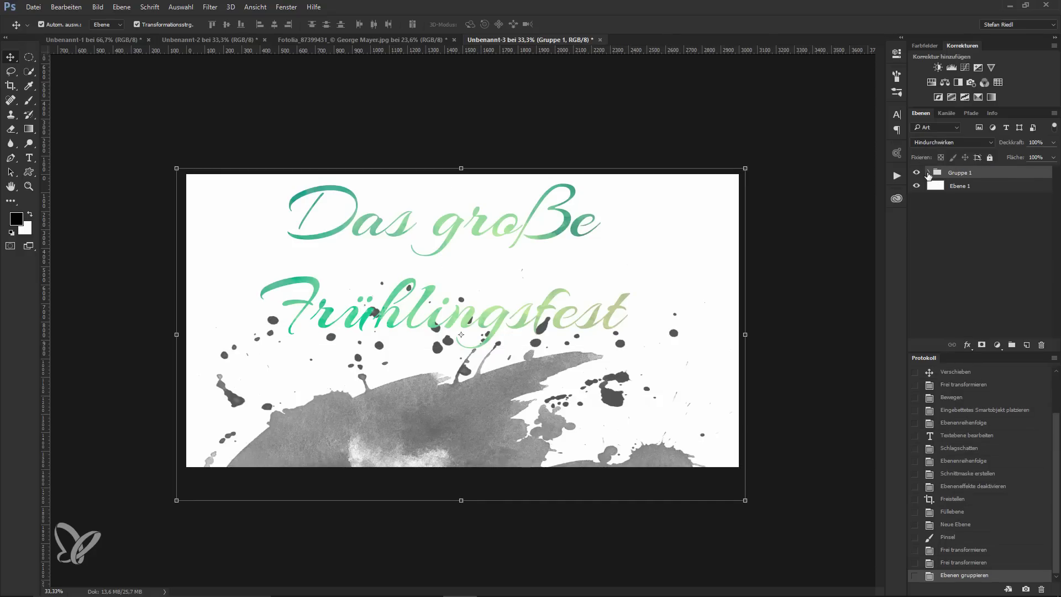
left_click(949, 186)
left_click_drag(937, 166, 937, 167)
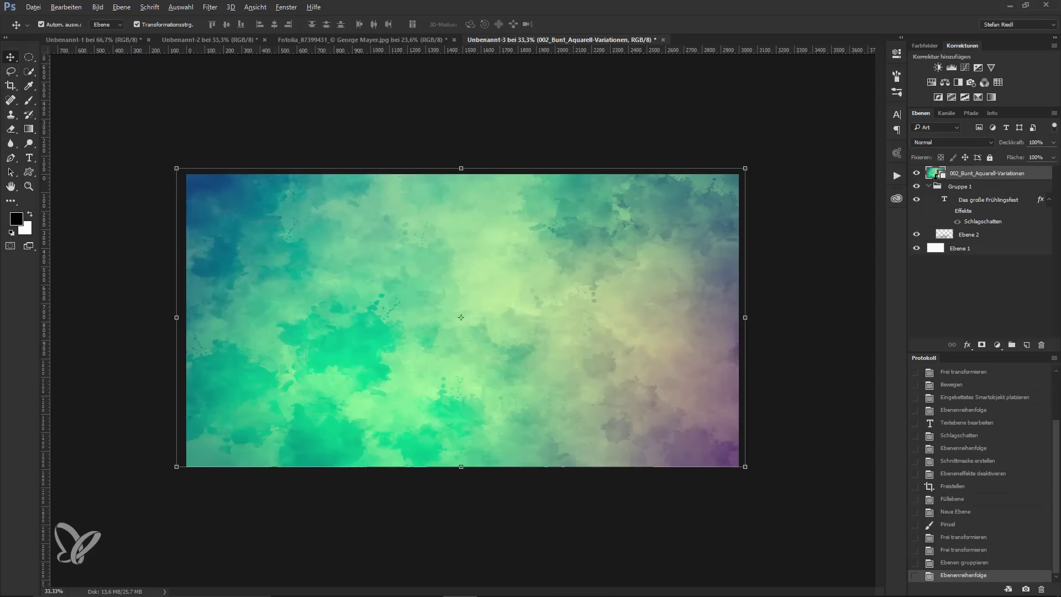
left_click(938, 175, "alt")
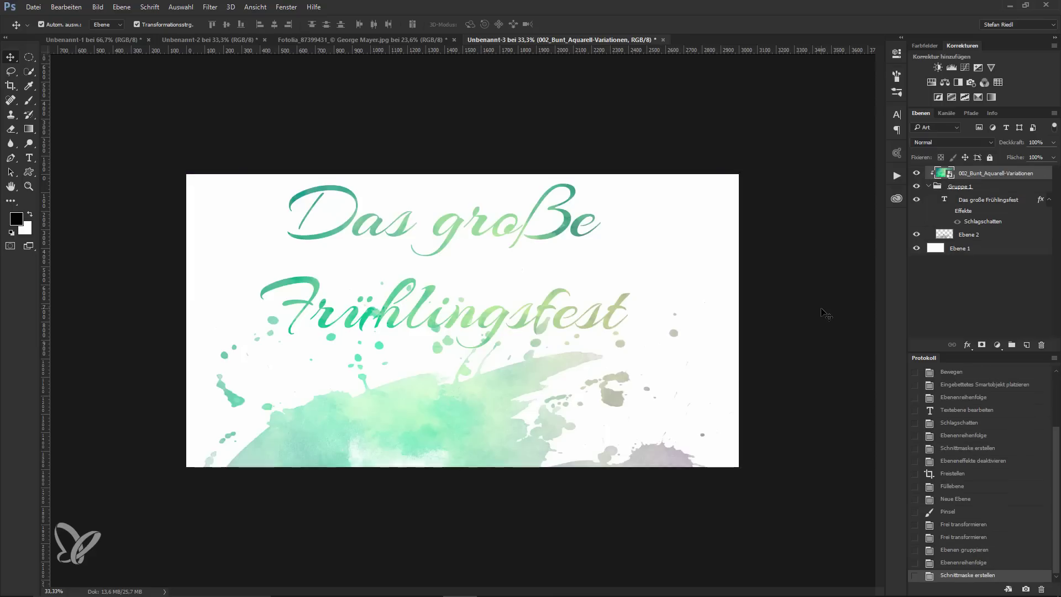
Shorten the splash on Ebene 2 by lowering its top edge.
key("ctrl+plus")
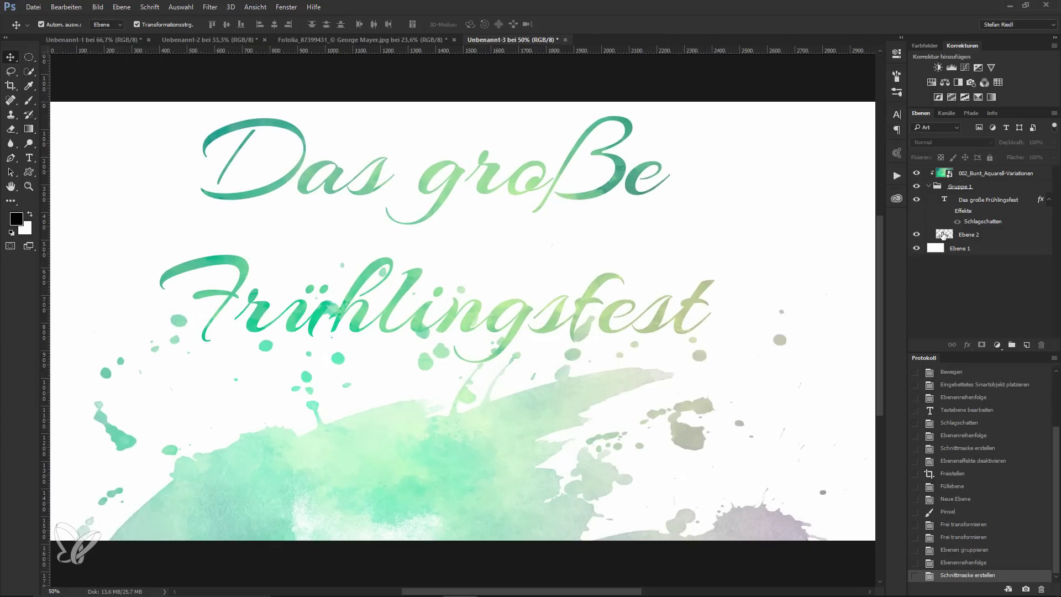
left_click(943, 234)
left_click_drag(466, 235, 472, 288)
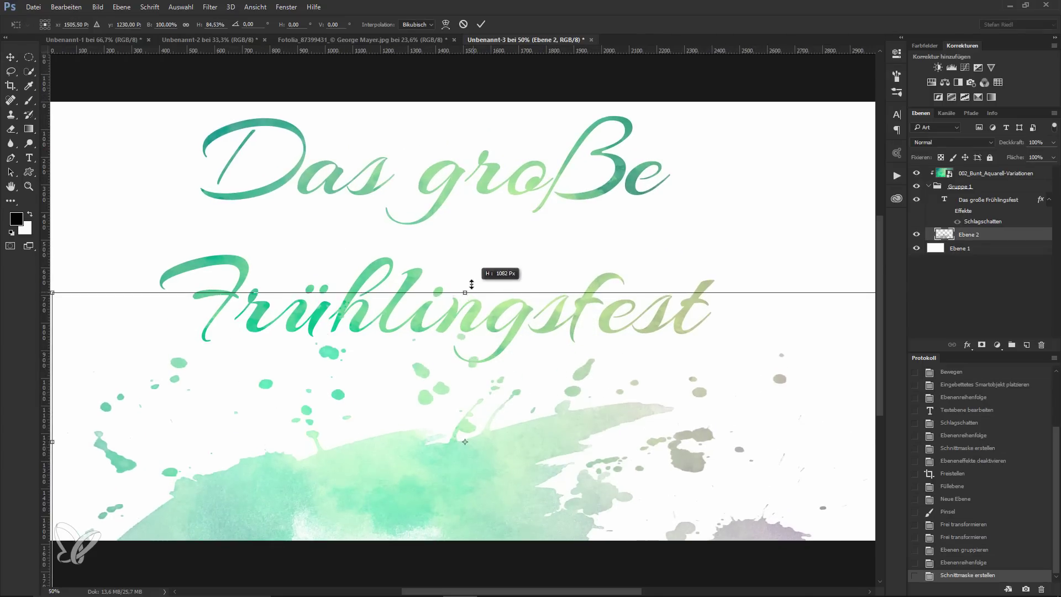
key("Return")
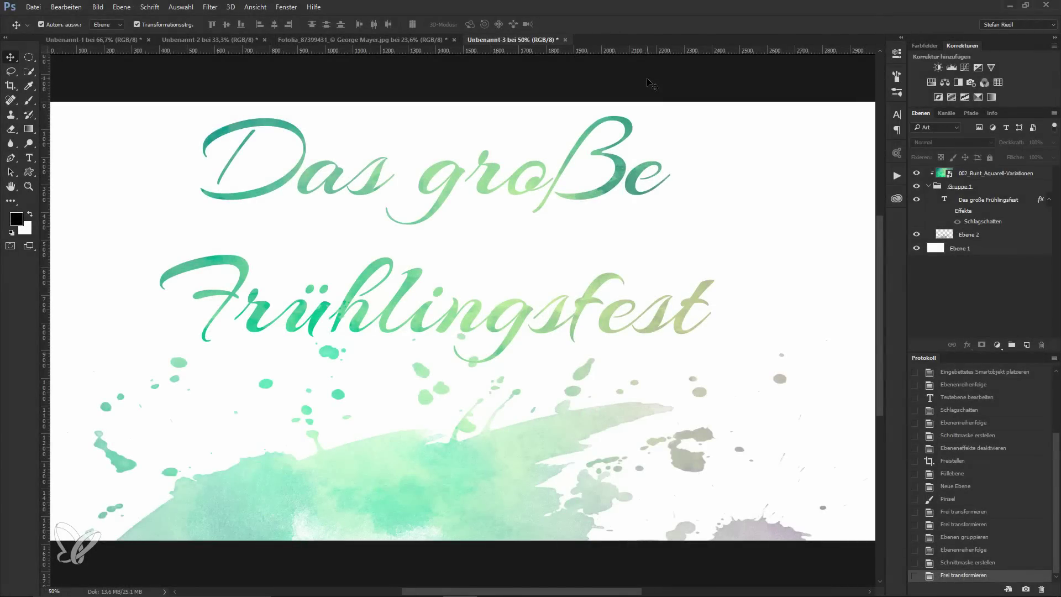
Create a 1000×1000 px document, fill it white and fit it to the window.
key("ctrl+n")
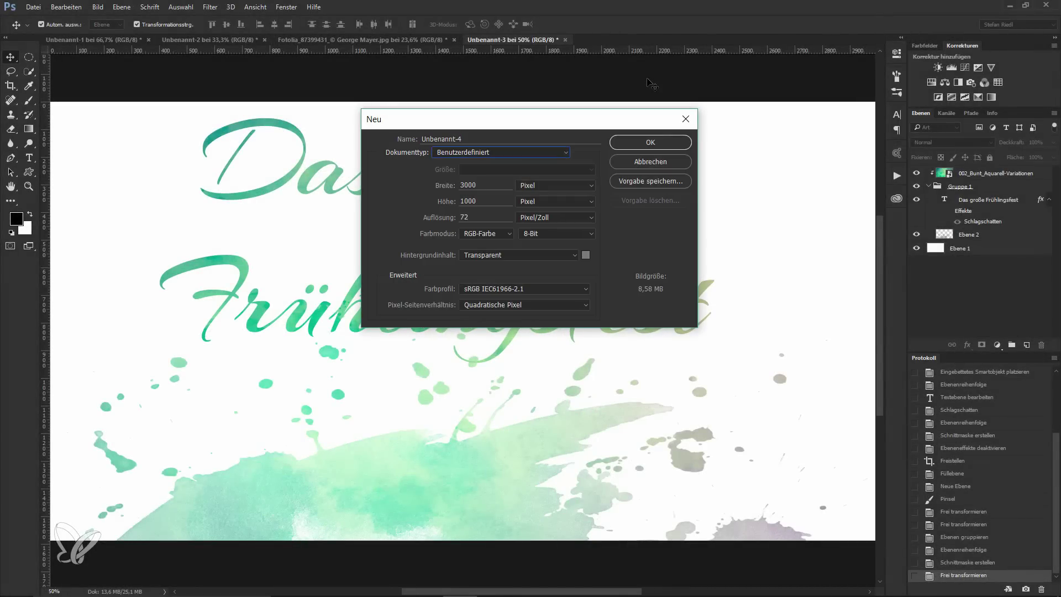
key("Tab")
type("1000")
key("Return")
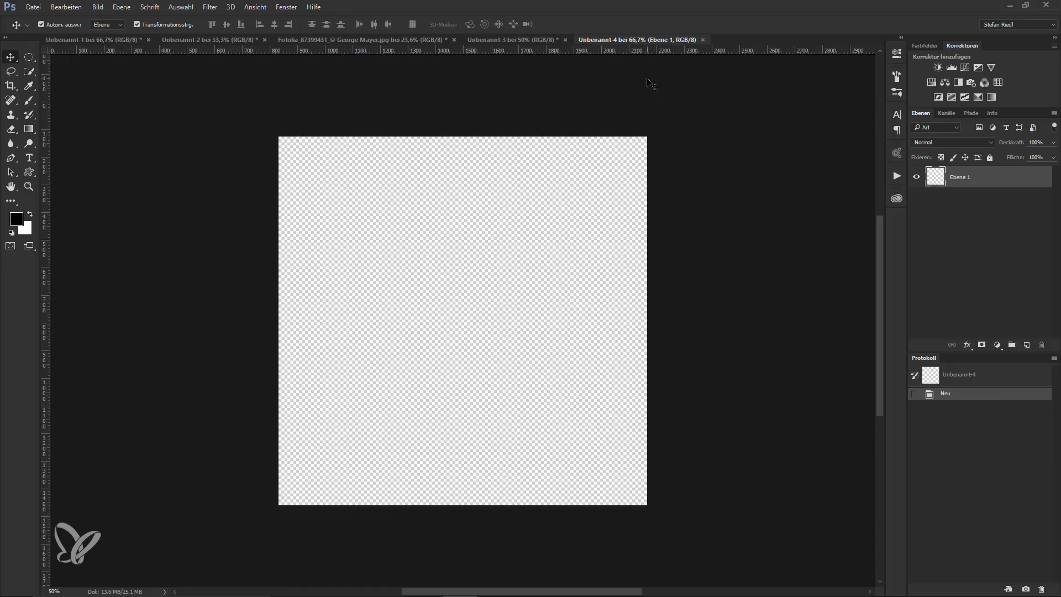
key("ctrl+BackSpace")
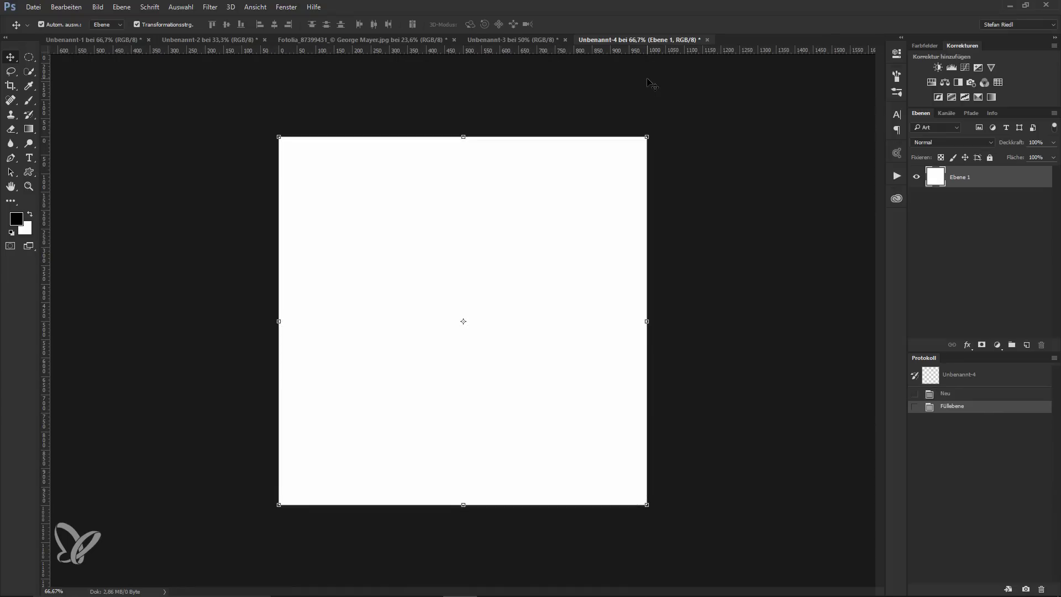
left_click(701, 165)
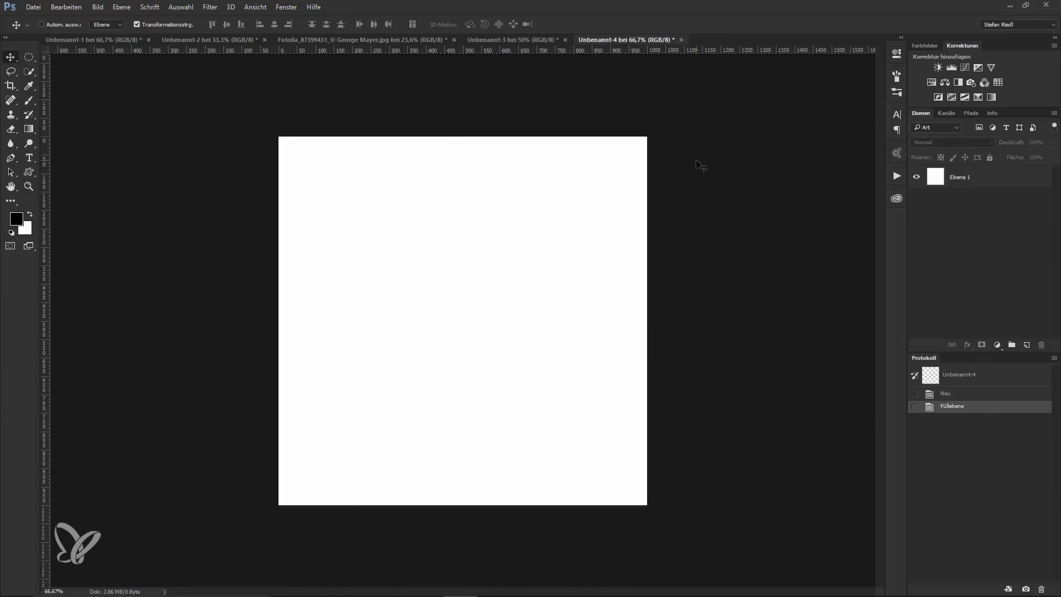
key("ctrl+0")
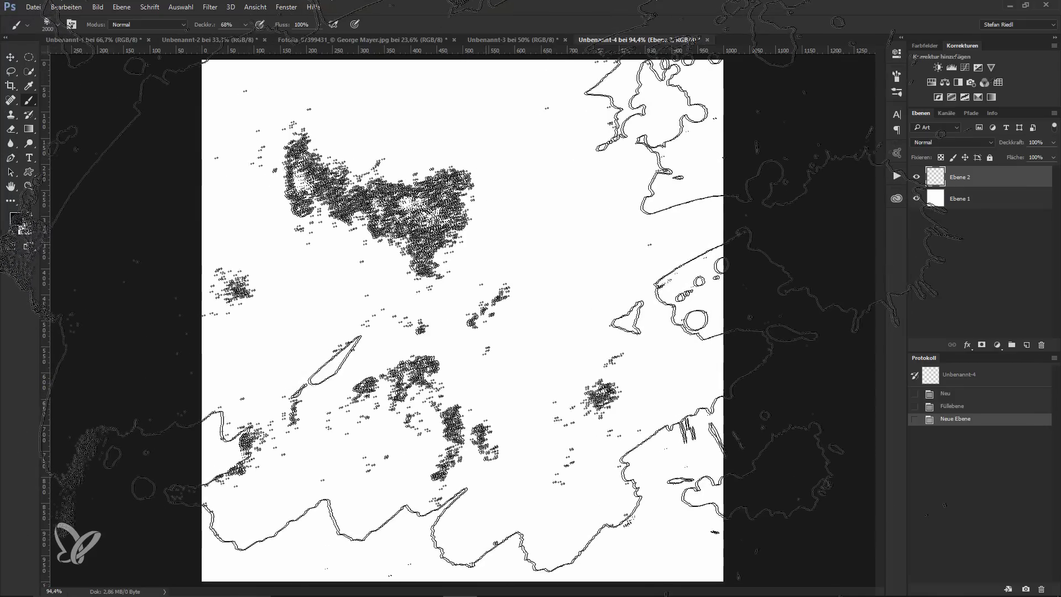
Set up a 1000 px WG Watercolor Smudges brush at 100% opacity.
right_click(244, 104)
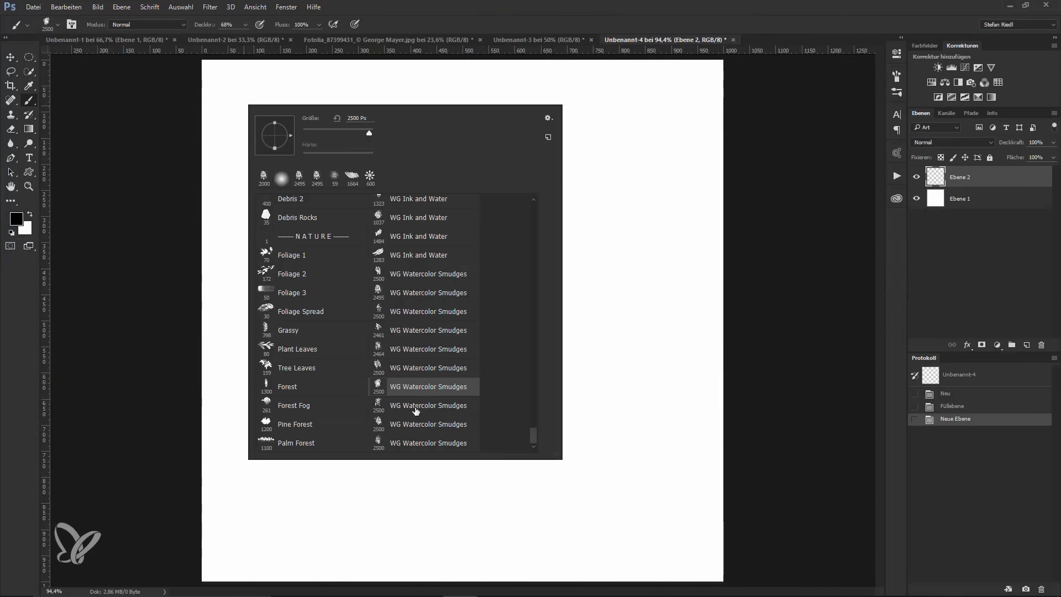
left_click(456, 3)
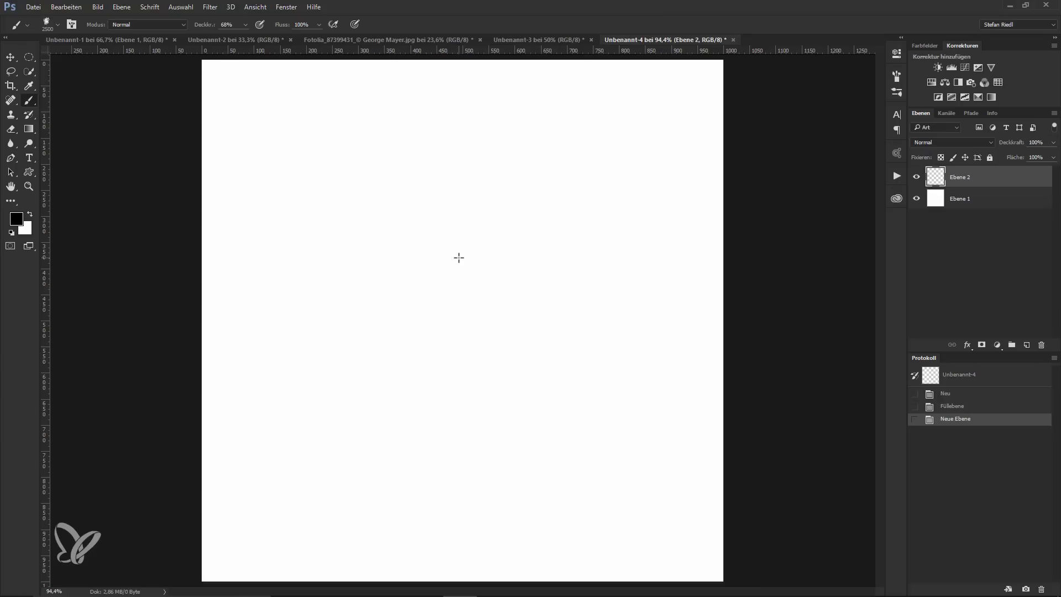
right_click(457, 255)
type("1000")
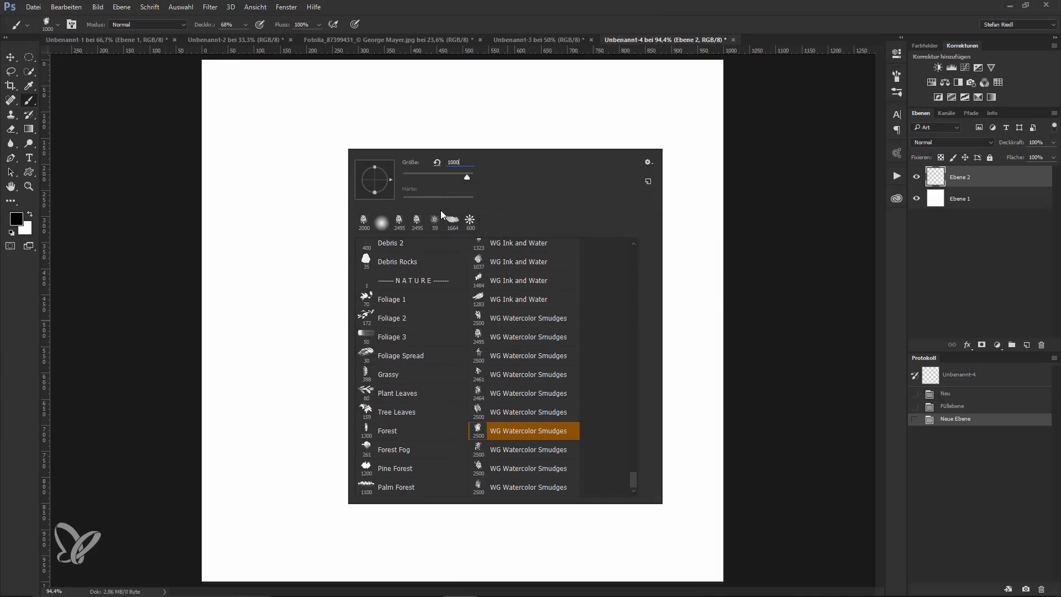
key("Return")
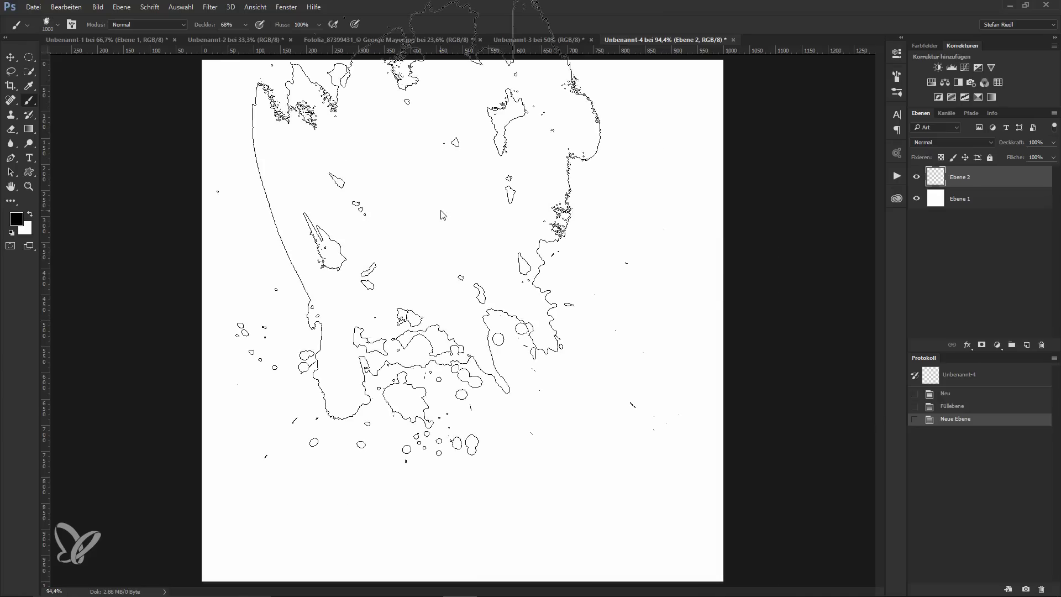
key("0")
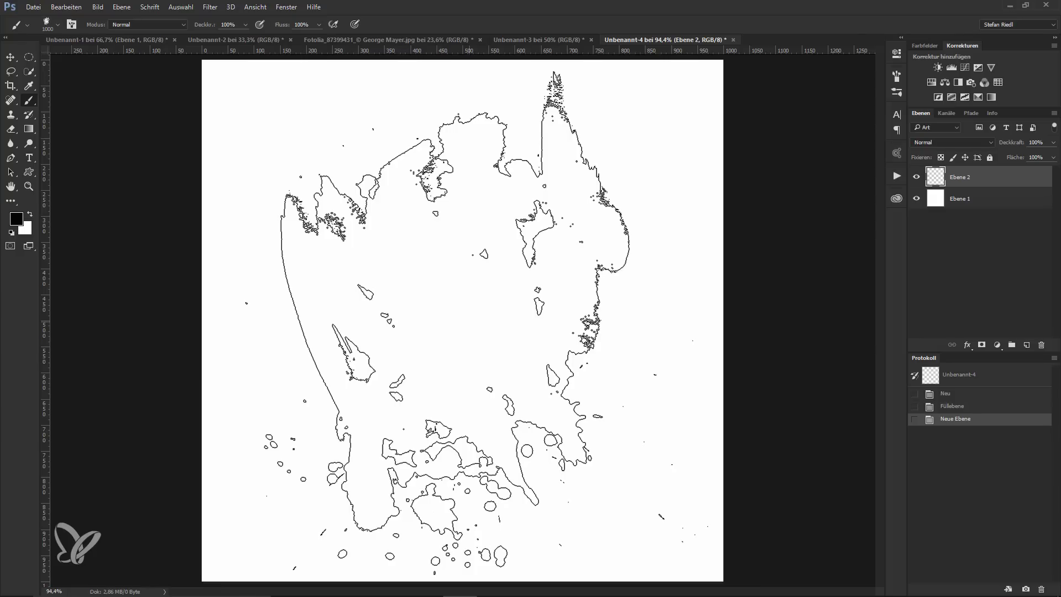
Stamp a black watercolour splash and stretch it out to both side edges.
left_click(455, 303)
left_click(455, 302)
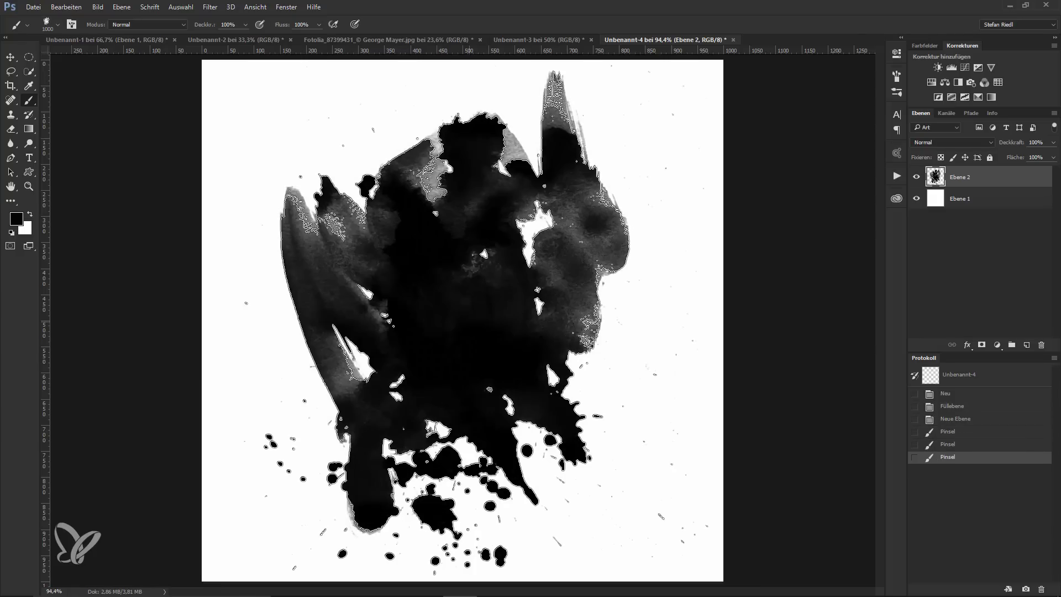
key("ctrl+t")
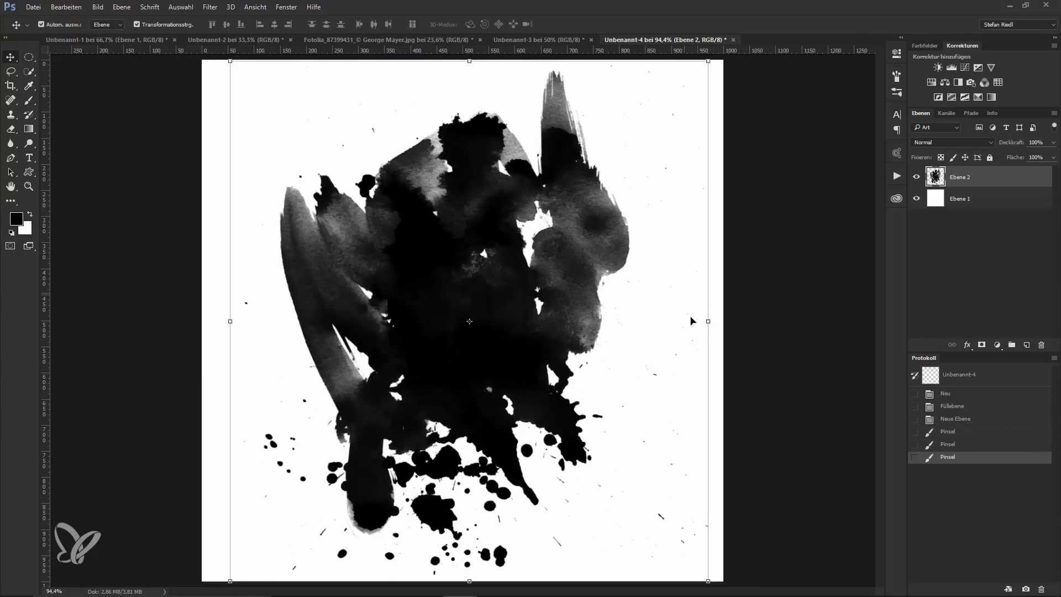
left_click_drag(711, 324, 723, 323)
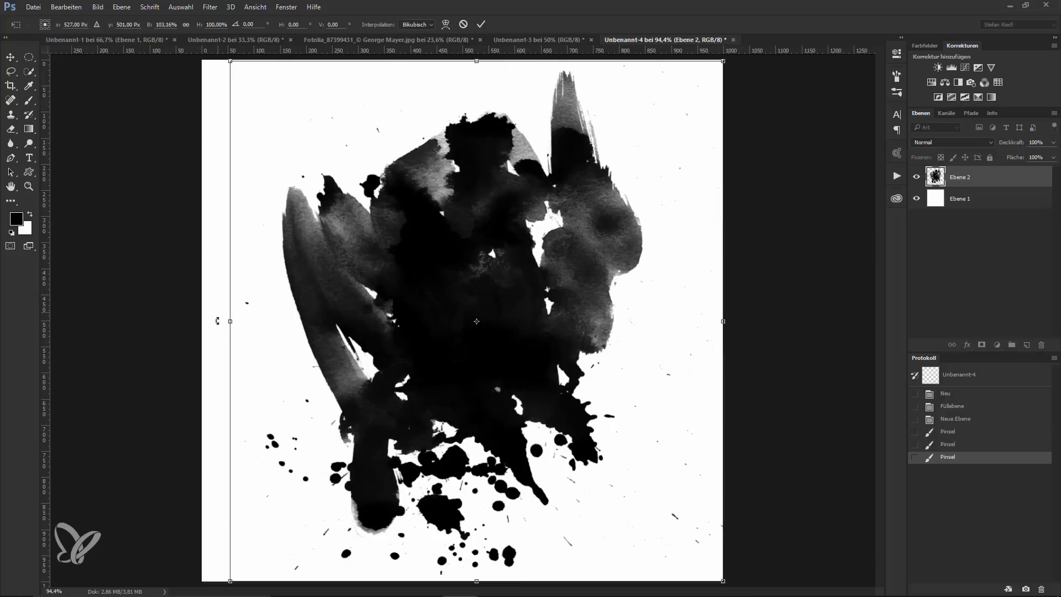
mouse_move(230, 321)
left_mouse_down()
mouse_move(183, 322)
mouse_move(202, 321)
left_mouse_up()
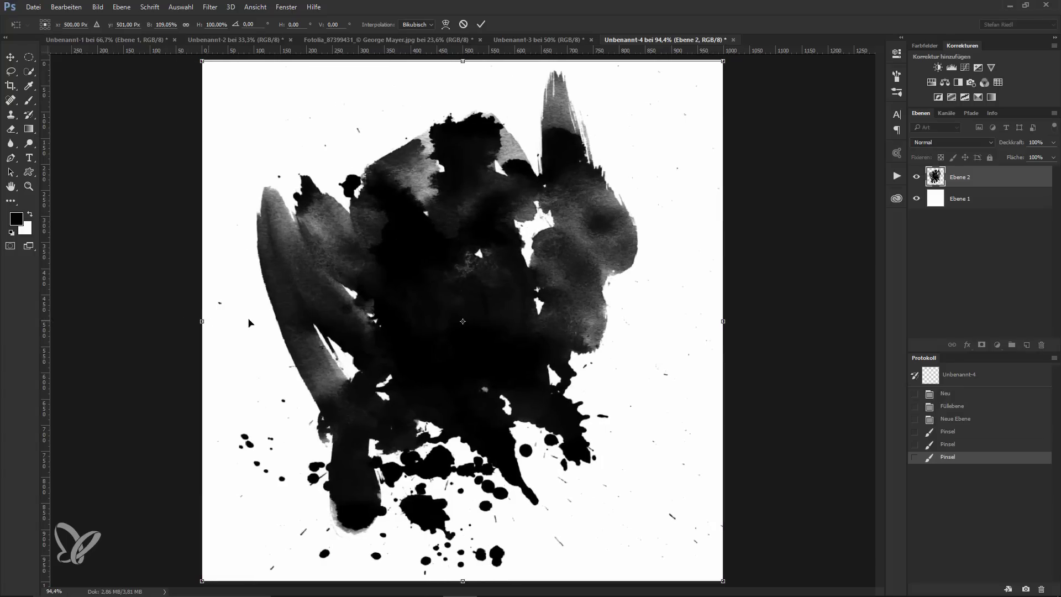
key("Return")
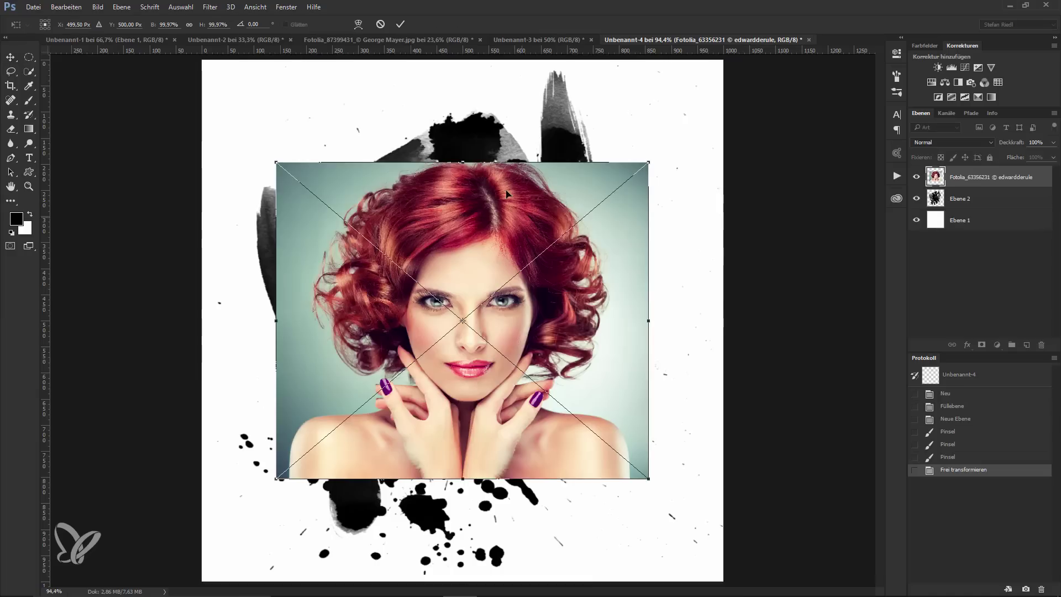
Enlarge the placed red-haired portrait and clip it into the black splash.
mouse_move(648, 162)
left_mouse_down()
mouse_move(738, 82)
mouse_move(730, 94)
left_mouse_up()
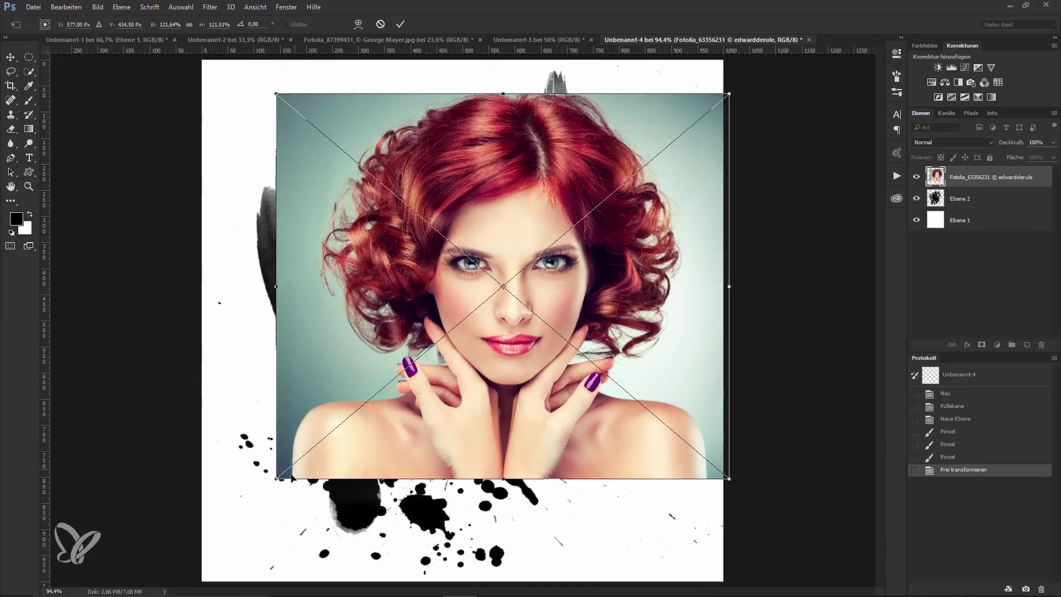
left_click_drag(277, 478, 203, 540)
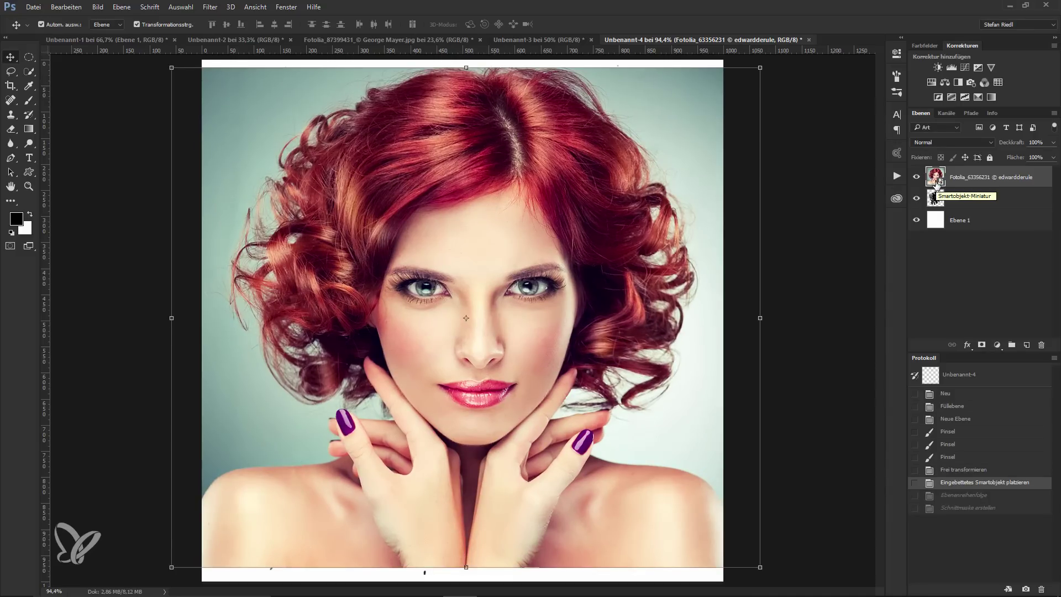
key("ctrl+alt+g")
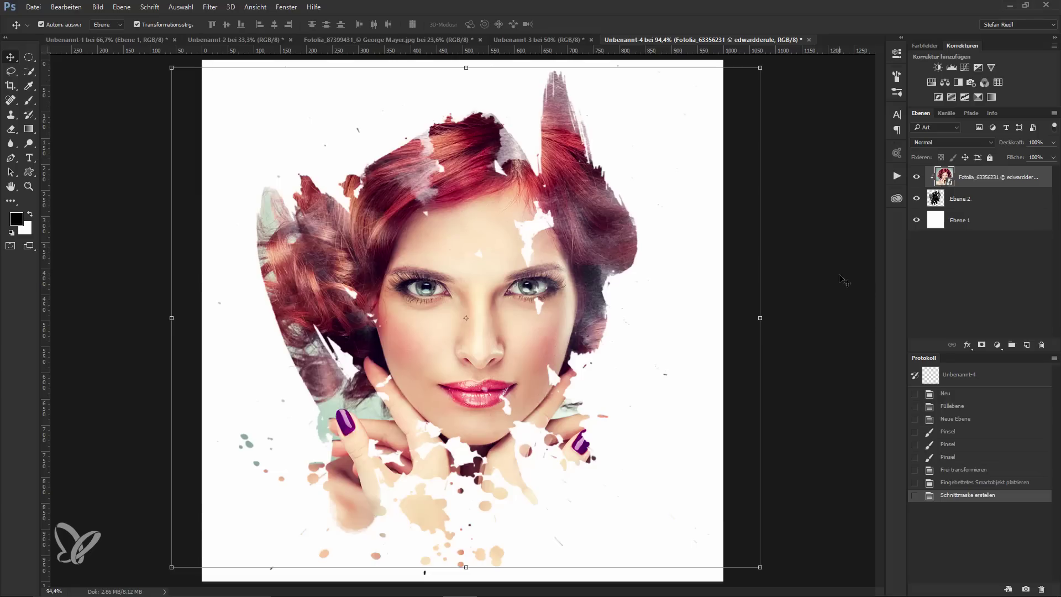
Widen the splash layer past the left and right canvas edges.
key("alt+bracketleft")
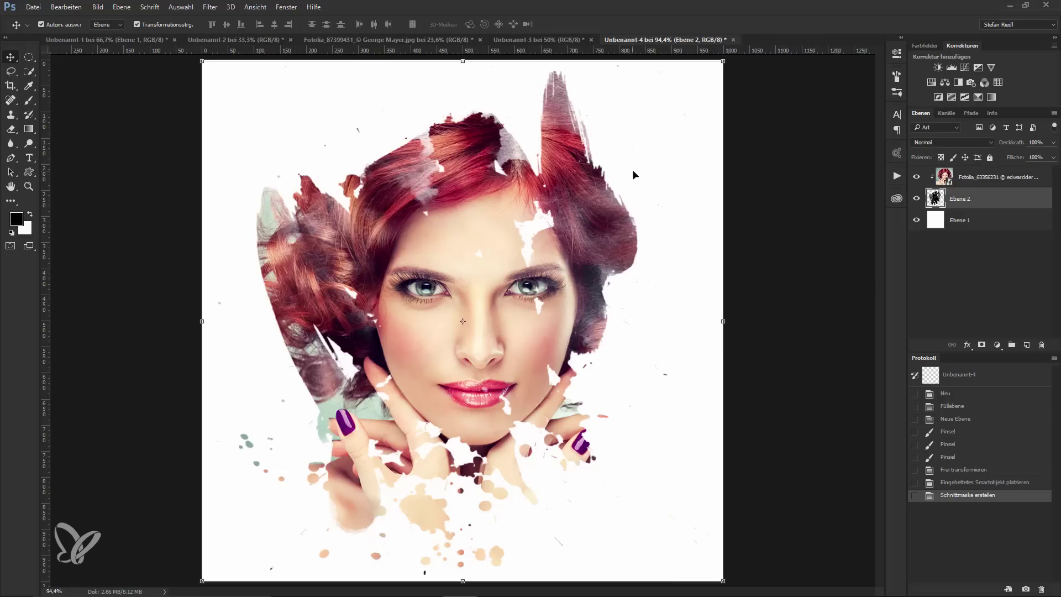
left_click_drag(723, 321, 822, 315)
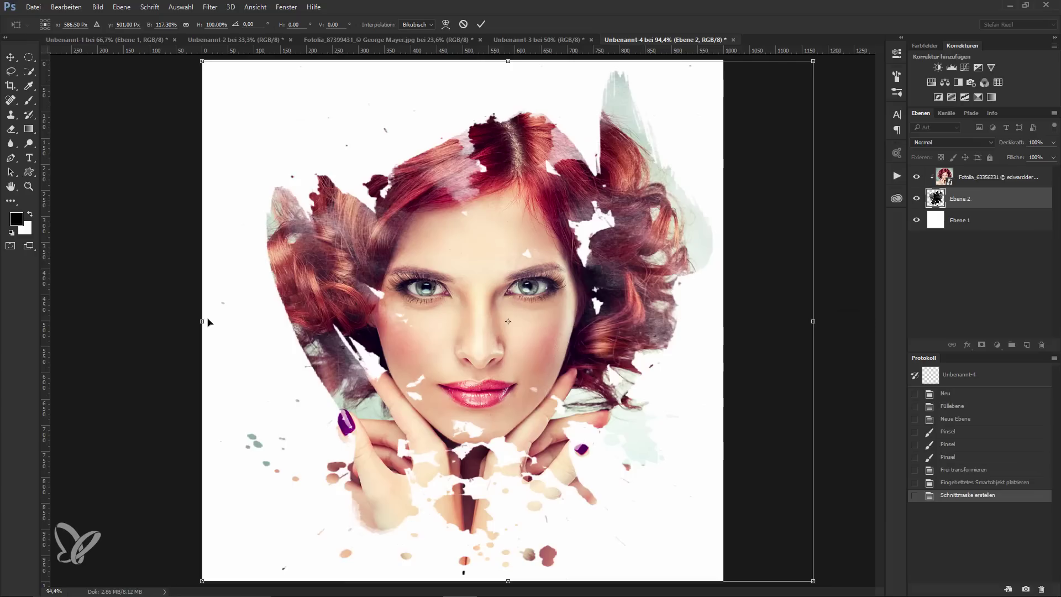
left_click_drag(202, 321, 174, 329)
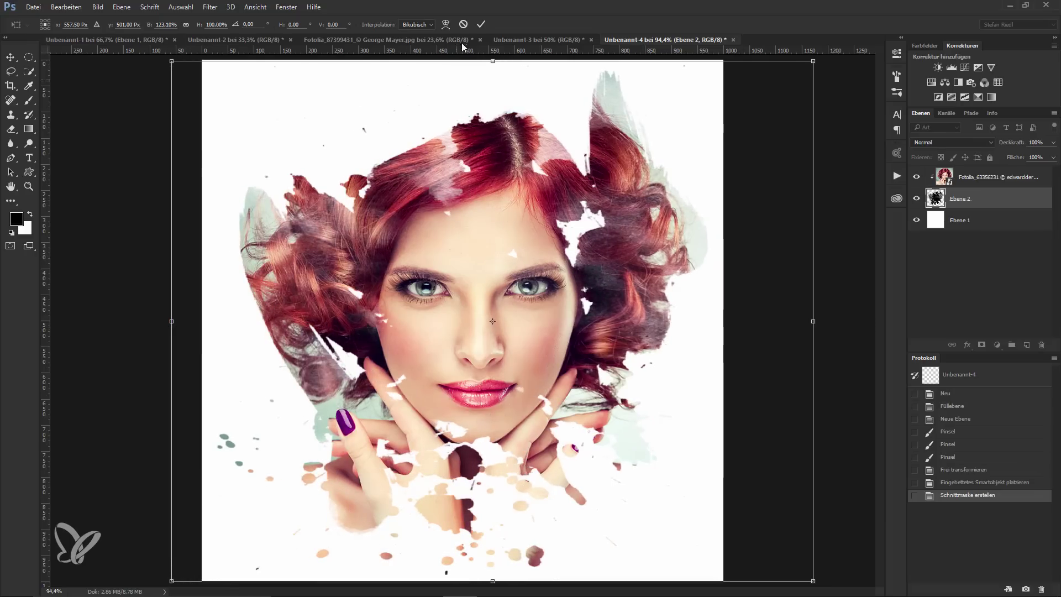
left_click(481, 24)
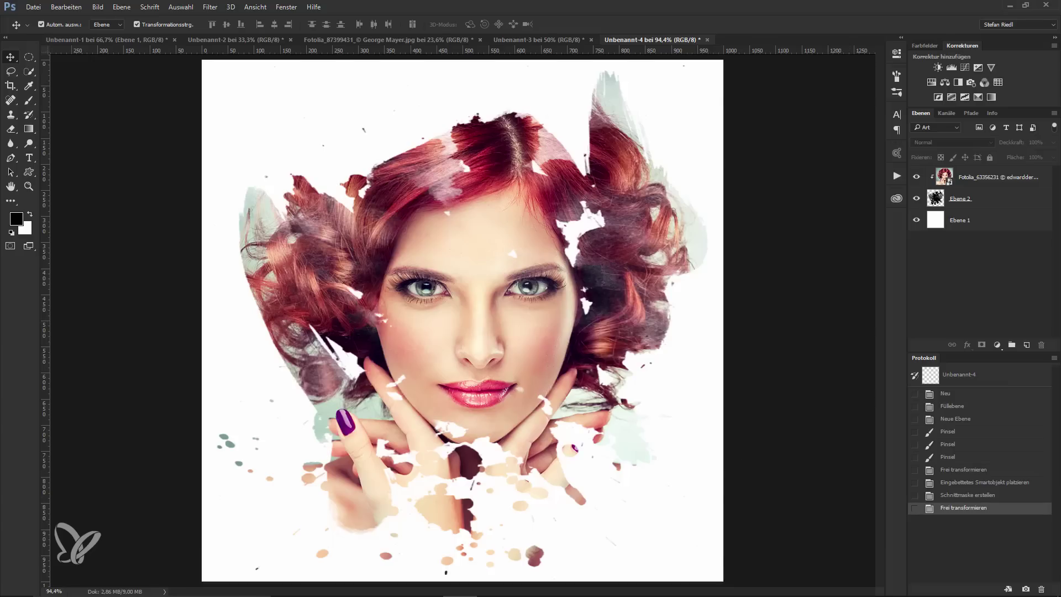
Place the orange watercolour texture over the whole canvas in Weiches Licht blend mode.
mouse_move(530, 593)
left_click(423, 516)
mouse_move(403, 191)
left_mouse_down()
mouse_move(167, 367)
mouse_move(522, 259)
left_mouse_up()
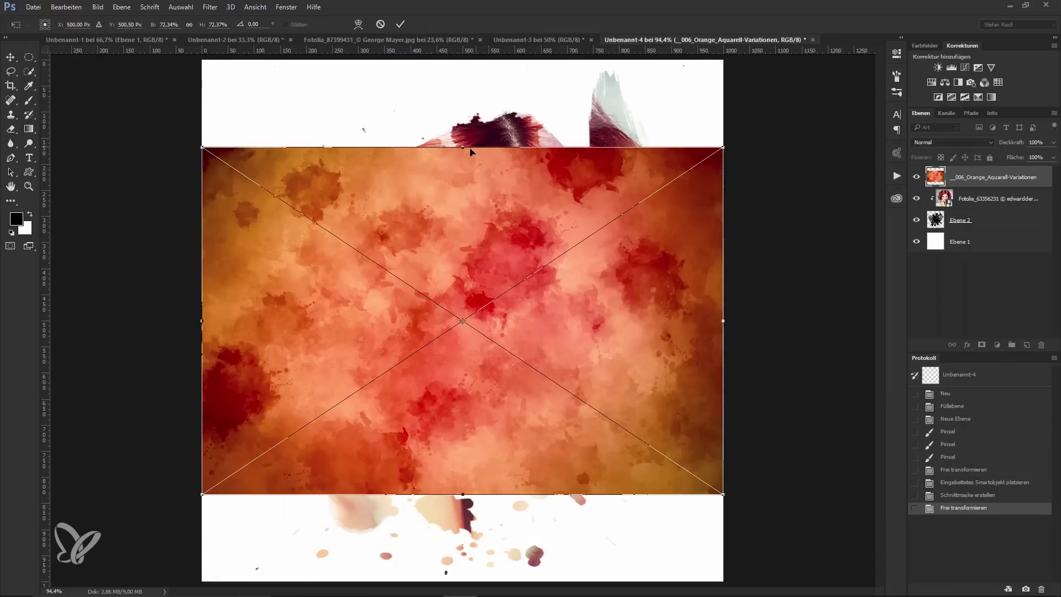
left_click_drag(462, 146, 462, 60)
key("Return")
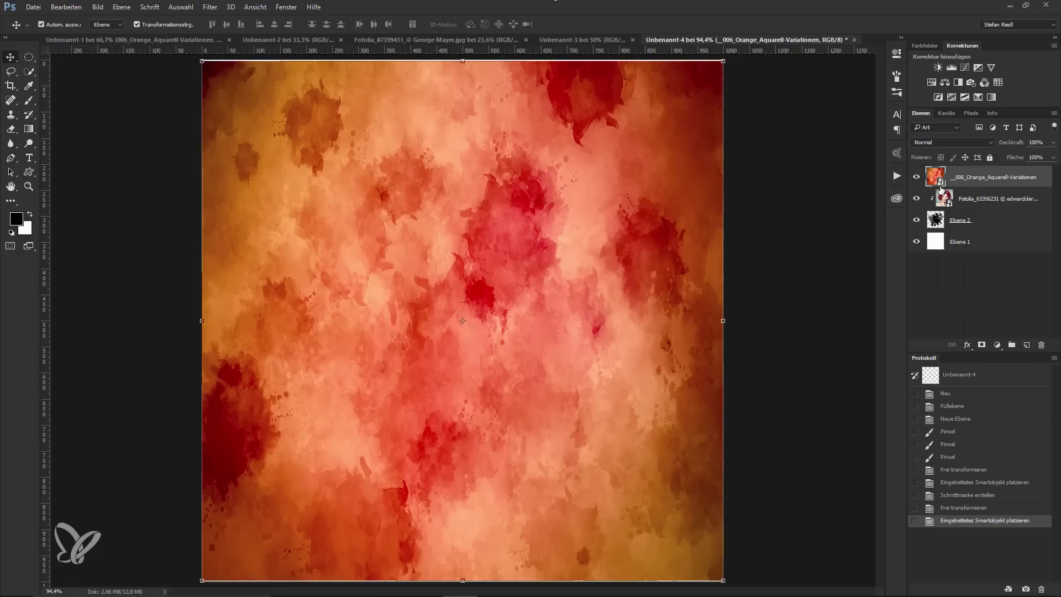
left_click(938, 144)
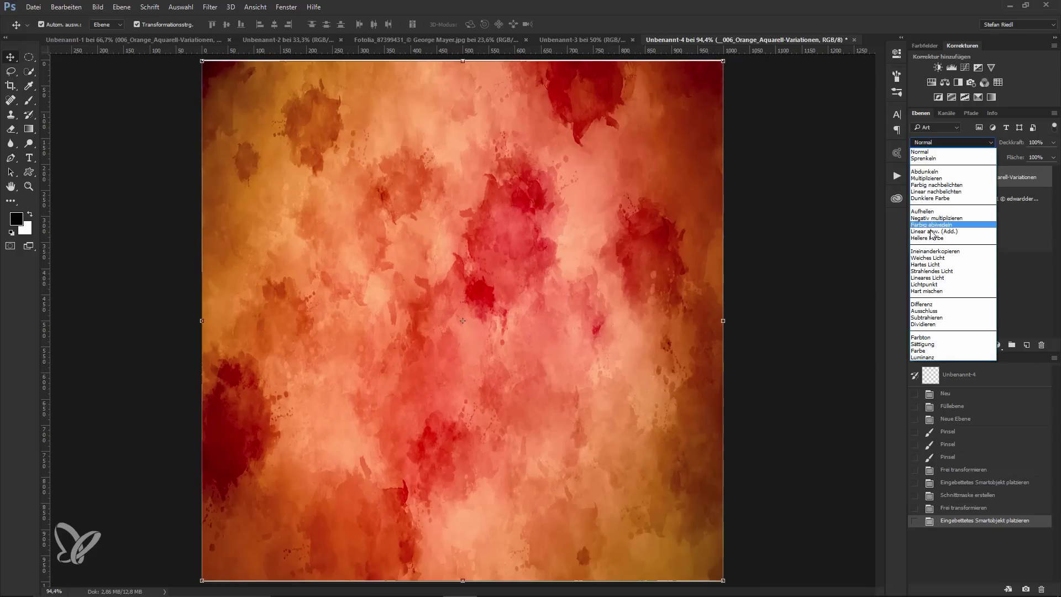
left_click(934, 263)
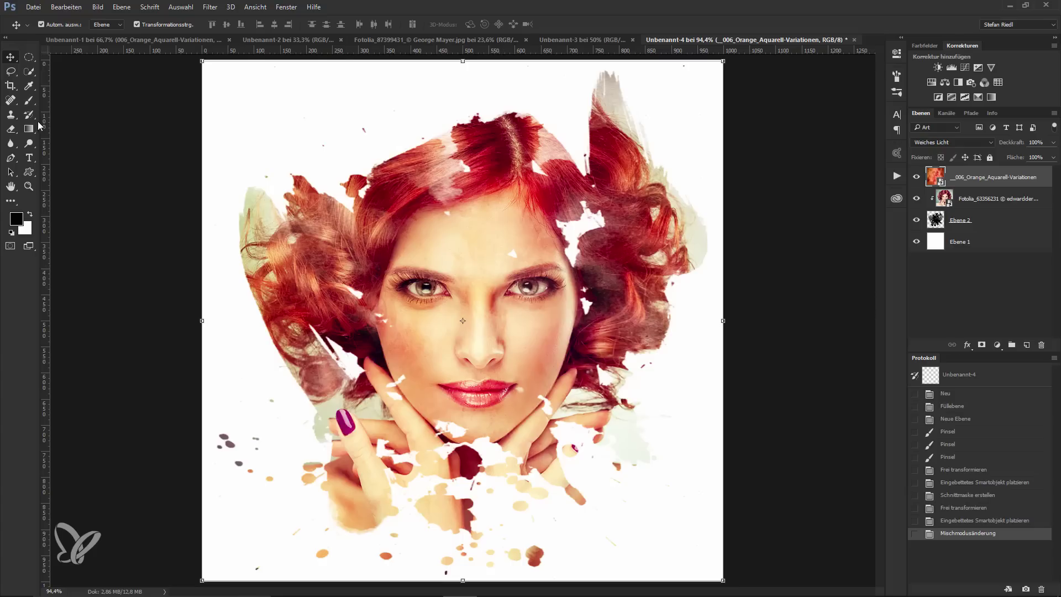
left_click(29, 101)
Mask the orange texture over the face using a soft round brush at 50% opacity.
right_click(436, 276)
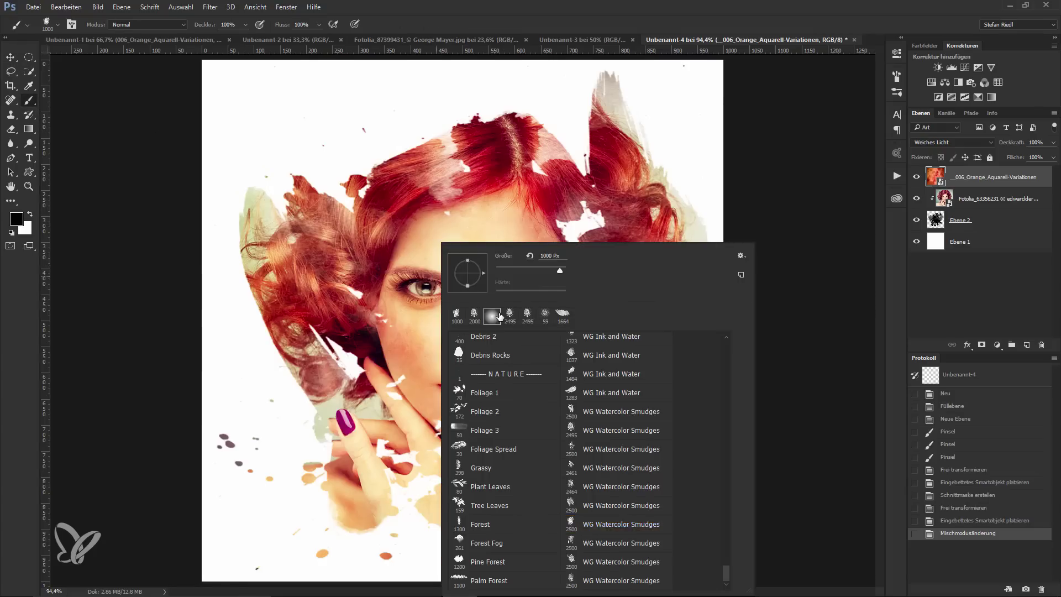
scroll(497, 442, "up", 5)
double_click(481, 338)
left_click(228, 24)
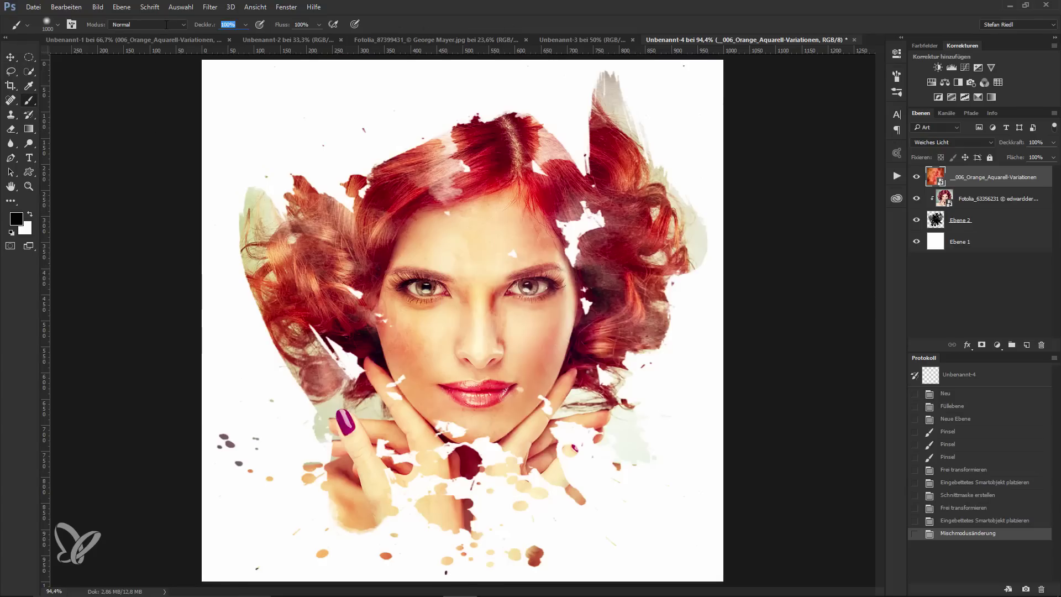
type("50")
left_click(982, 344)
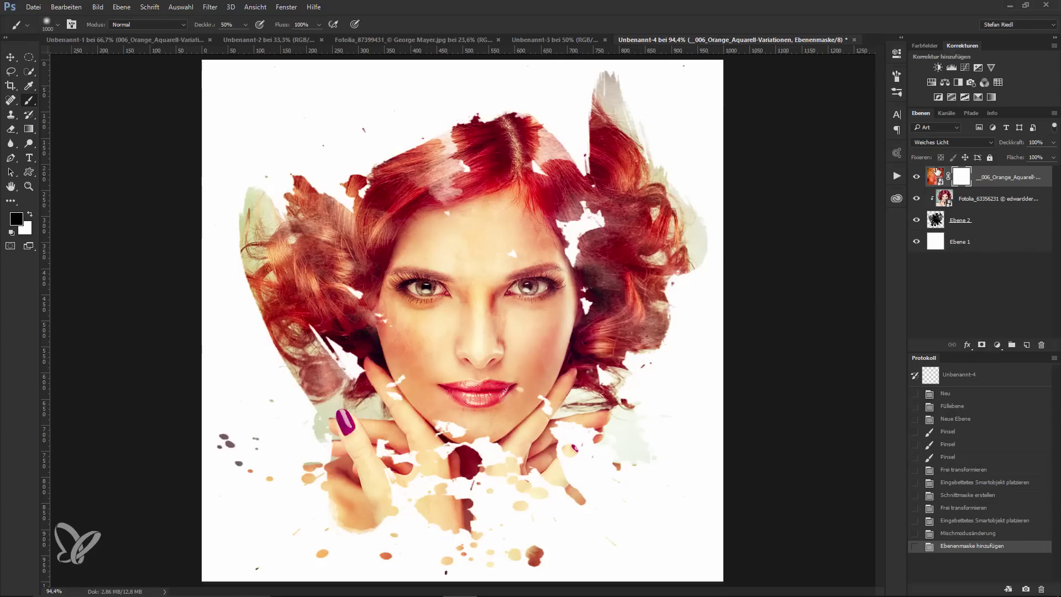
mouse_move(533, 273)
left_mouse_down()
mouse_move(497, 308)
mouse_move(450, 284)
mouse_move(489, 344)
mouse_move(450, 331)
mouse_move(525, 260)
left_mouse_up()
key("bracketleft")
key("bracketleft")
key("bracketleft")
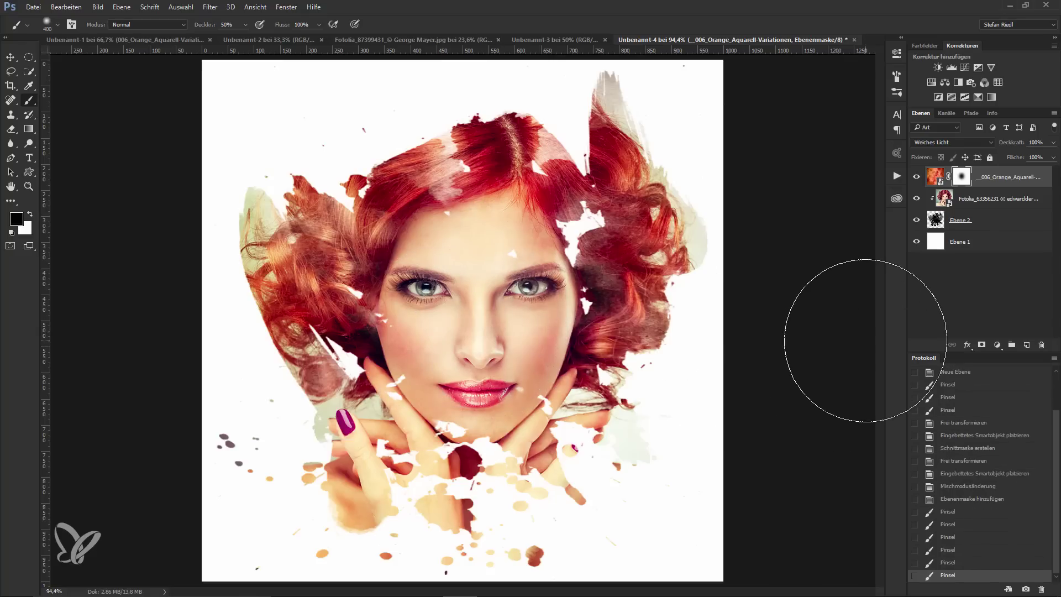